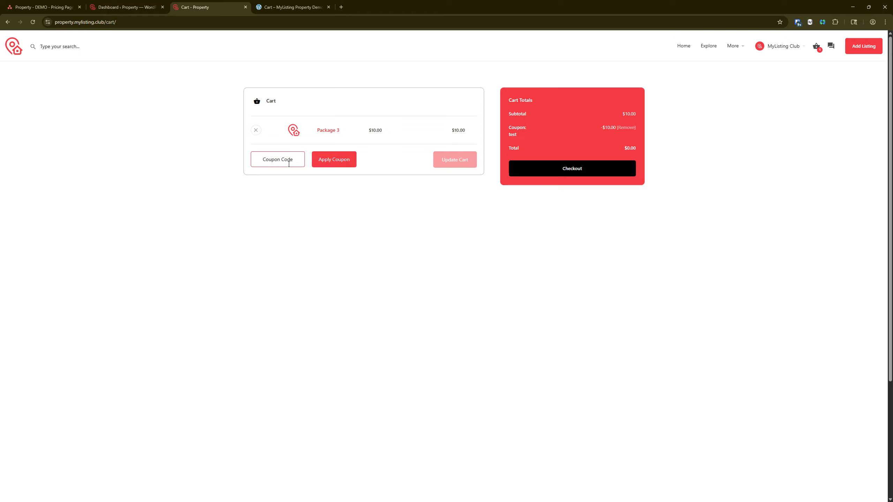
Apply the coupon code "test" to the Package 3 cart on property.mylisting.club.
type("test")
left_click(333, 160)
scroll(410, 323, "down", 2)
scroll(412, 337, "up", 3)
Try to apply the coupon code "test" to the Advanced package cart on property.mylistingtheme.com.
left_click(301, 5)
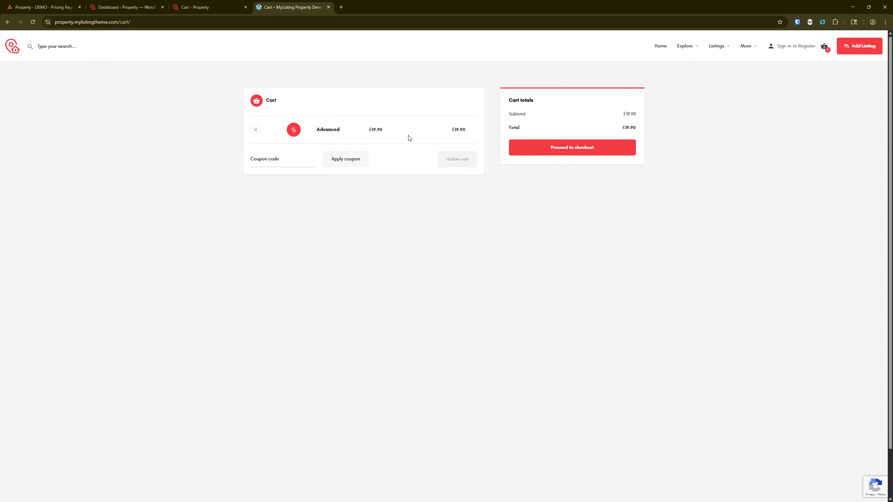
left_click(288, 160)
type("test")
left_click(327, 166)
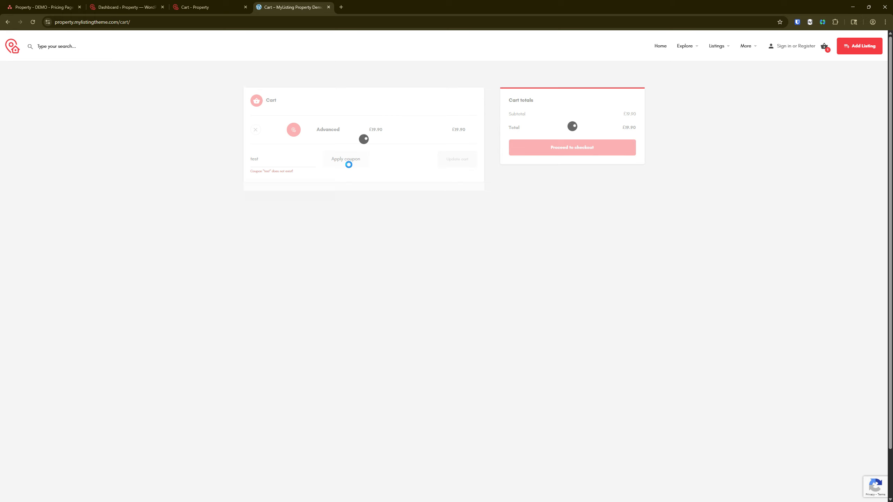
scroll(349, 166, "down", 2)
scroll(235, 225, "up", 2)
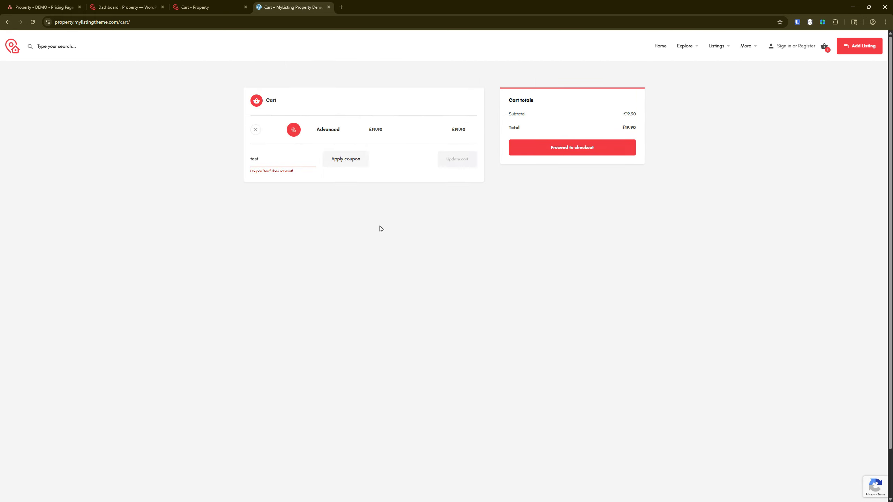
Compare the cart layout, coupon area and cart totals between the property.mylisting.club and property.mylistingtheme.com sites.
left_click(196, 7)
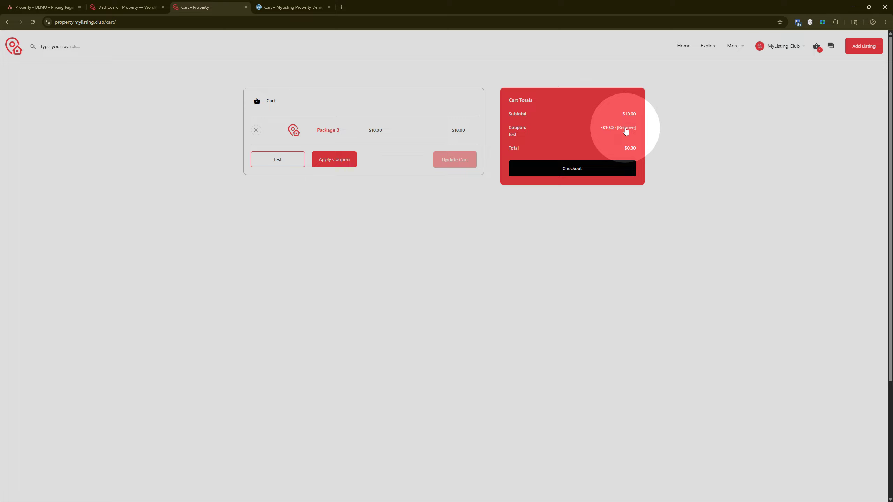
key("ctrl+Tab")
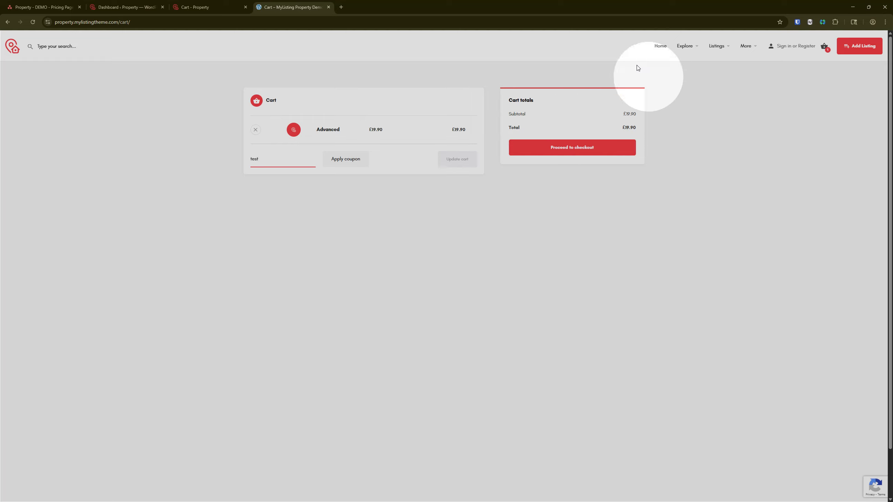
key("ctrl+shift+Tab")
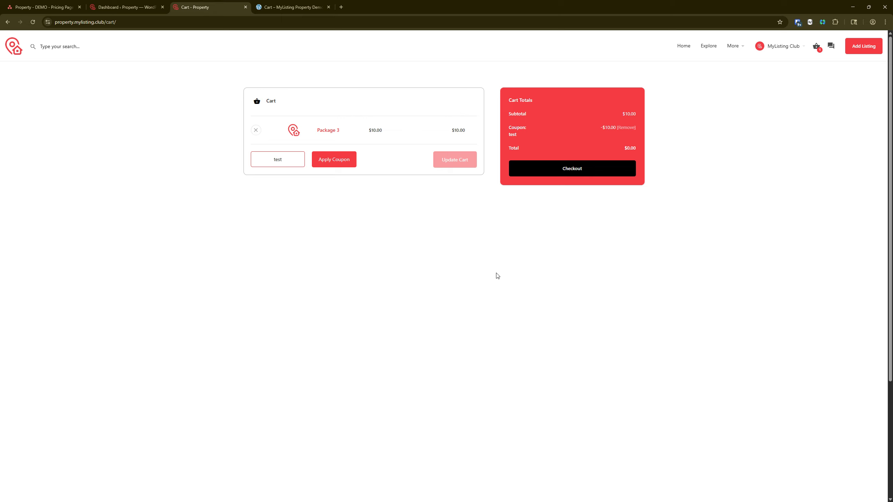
left_click(292, 7)
left_click(215, 6)
left_click(299, 7)
left_click(335, 210)
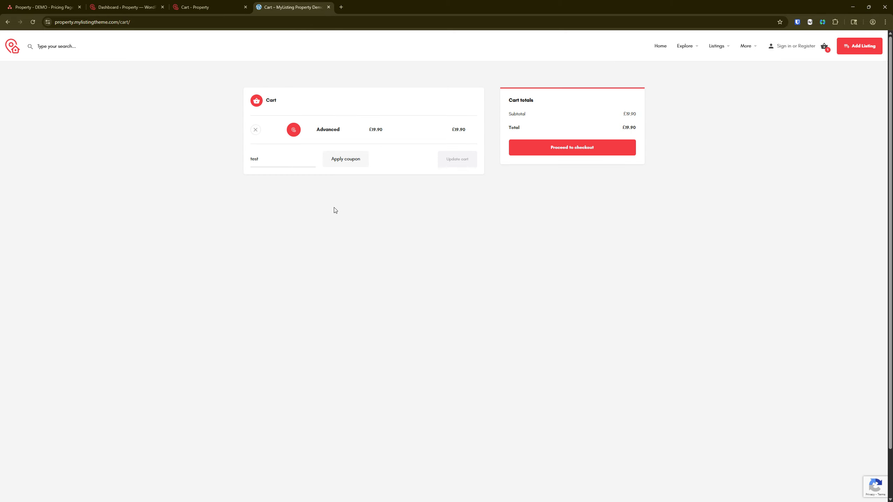
Proceed from the cart to checkout on both property.mylisting.club and property.mylistingtheme.com.
left_click(186, 4)
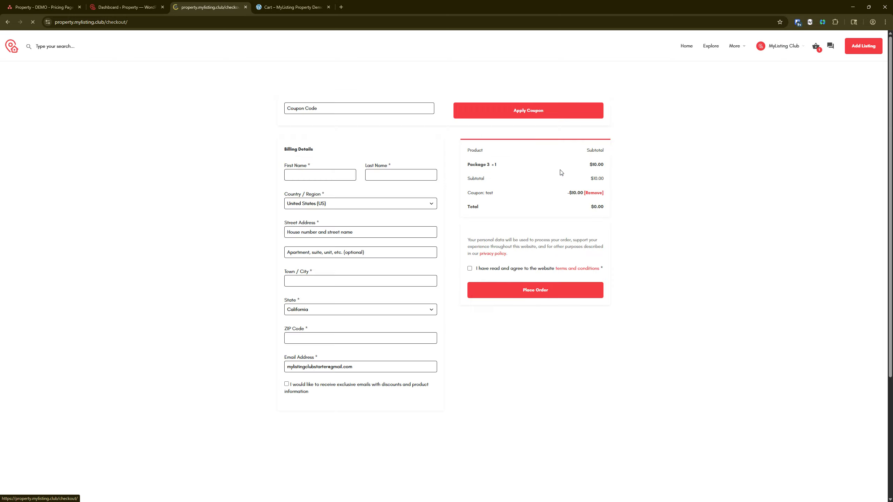
left_click(277, 4)
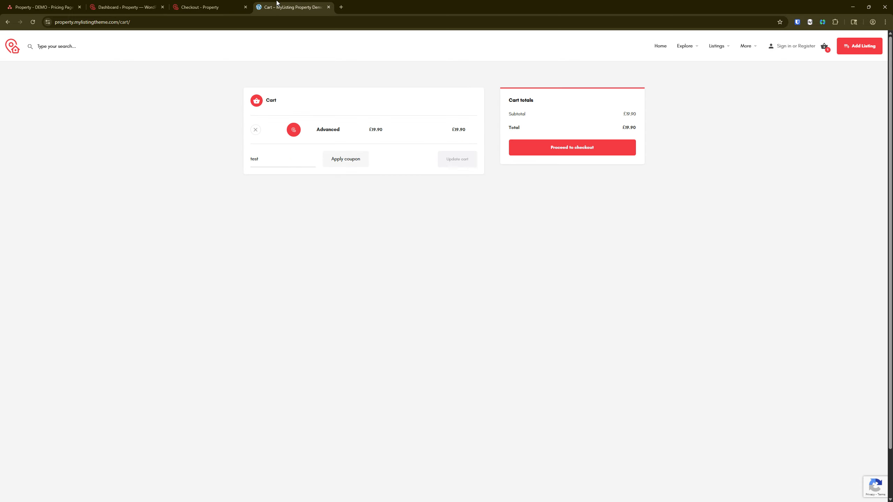
left_click(592, 150)
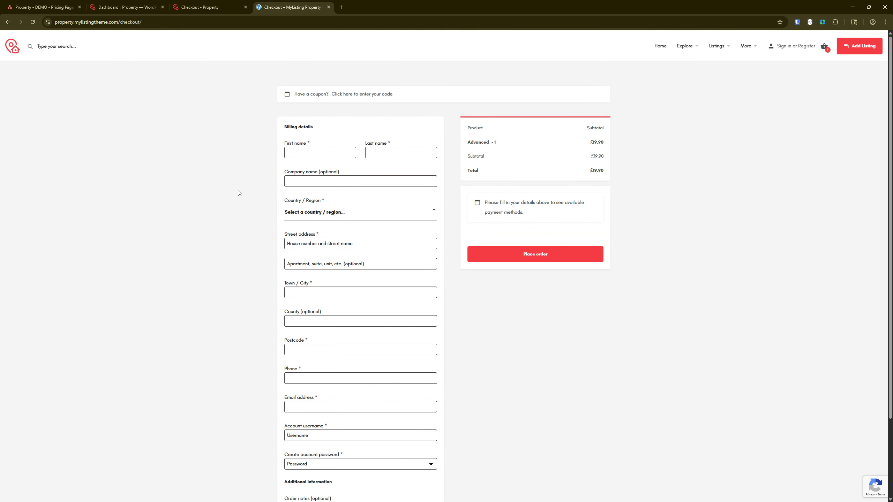
Compare the two checkout pages and reveal the coupon code entry on the property.mylisting.club checkout.
left_click(215, 5)
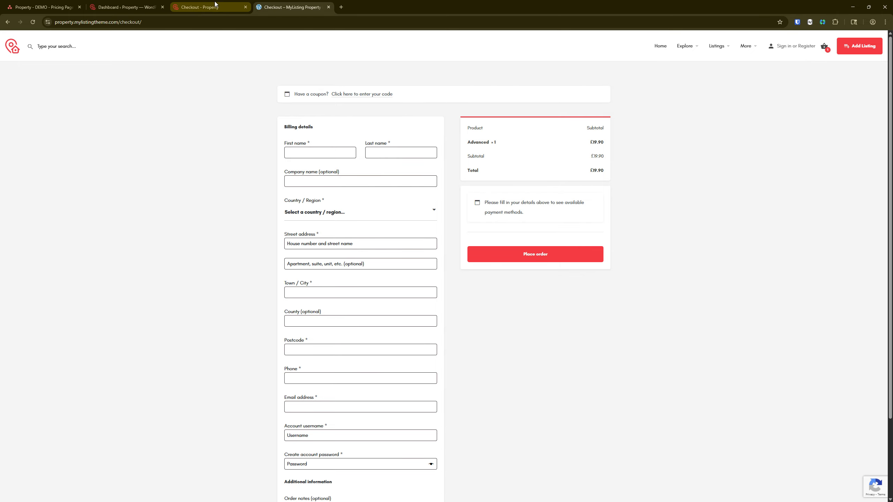
left_click(278, 7)
left_click(221, 8)
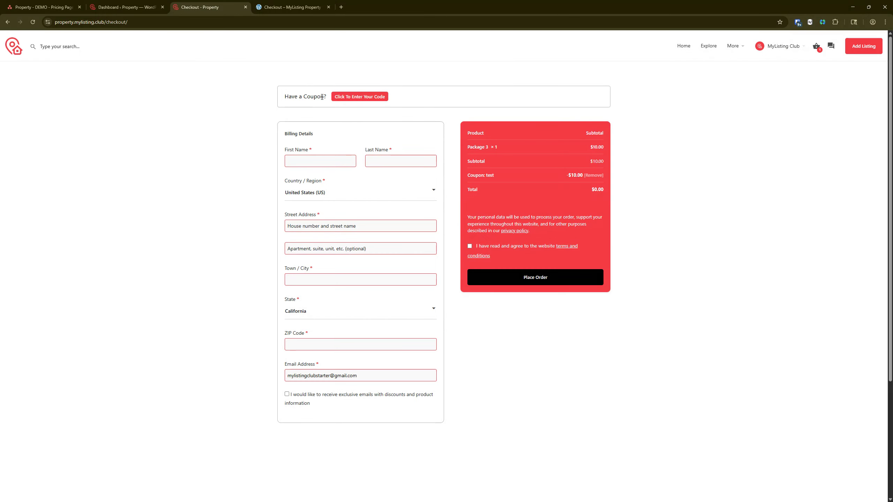
left_click(343, 99)
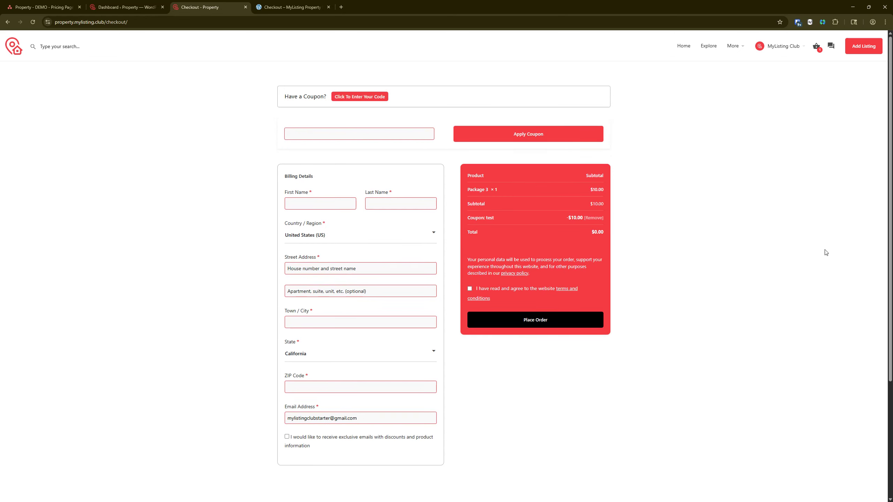
Examine the checkout's billing details and order summary, checking how the required First Name field reacts when left blank.
left_click(344, 197)
scroll(308, 220, "down", 2)
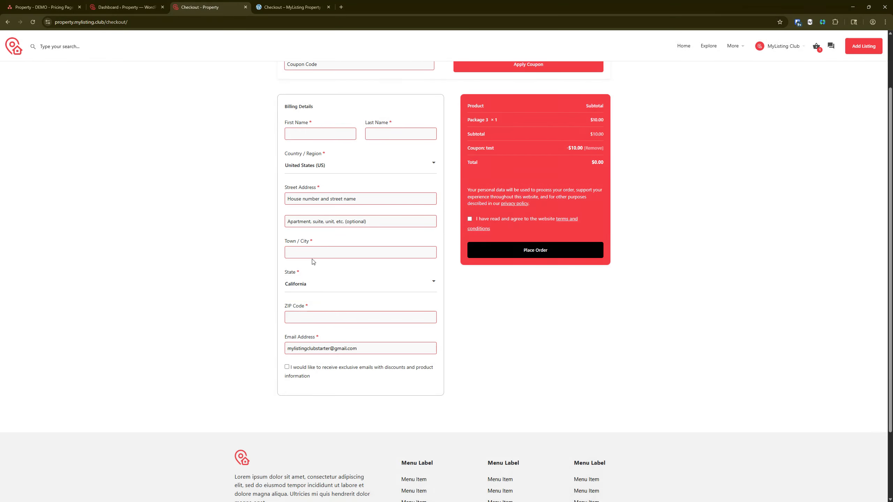
scroll(259, 222, "up", 2)
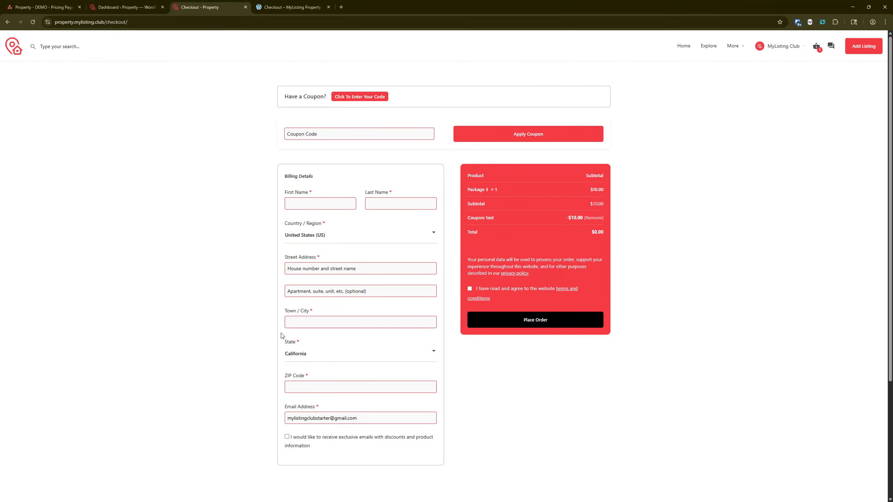
left_click(324, 204)
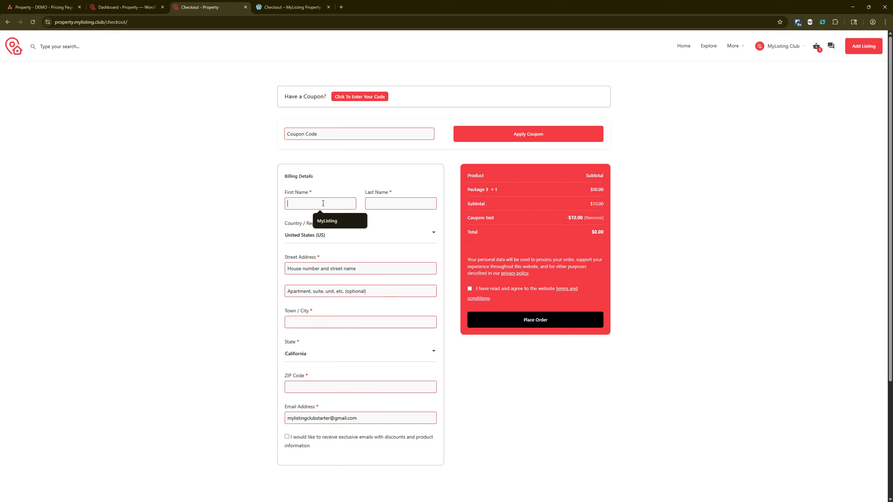
left_click(203, 184)
scroll(259, 349, "down", 3)
scroll(259, 349, "up", 3)
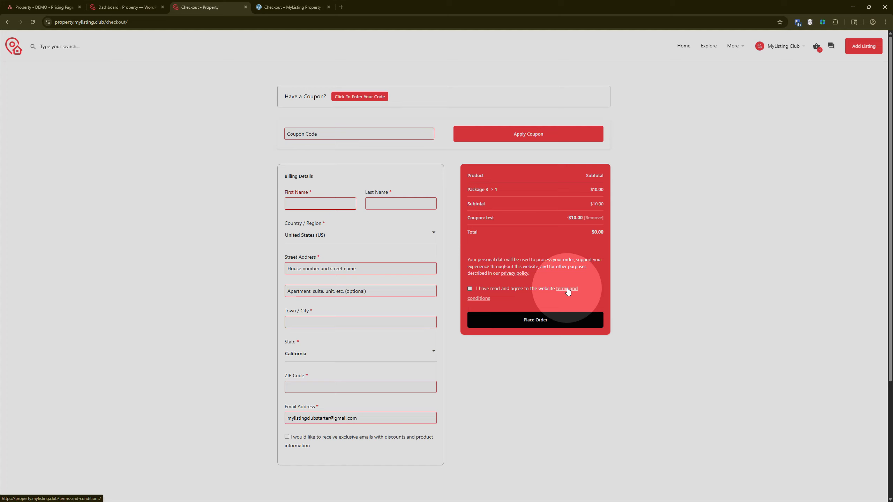
key("ctrl")
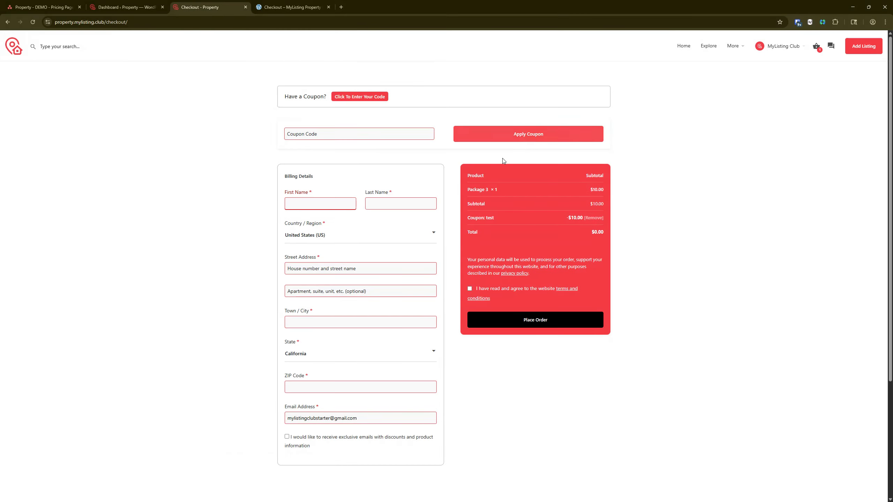
scroll(418, 275, "down", 3)
scroll(363, 295, "up", 3)
Review the full billing form on the property.mylistingtheme.com checkout for comparison.
key("ctrl+Tab")
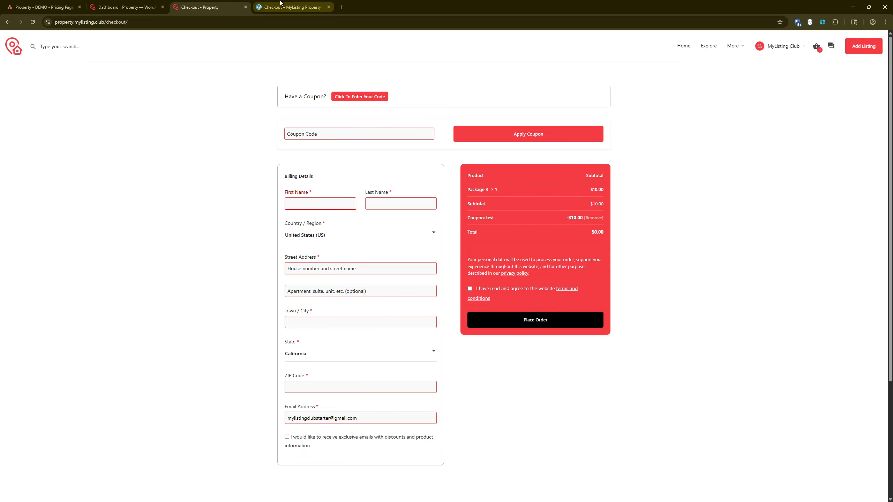
scroll(351, 227, "down", 3)
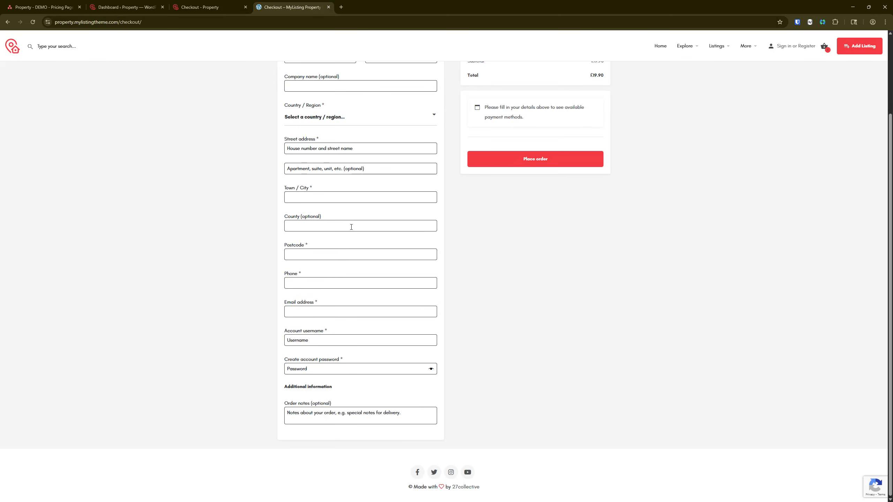
scroll(351, 227, "up", 5)
Switch to the Asana Property - DEMO board and move the Checkout Page task directly below Pricing Page in Untitled section.
left_click(211, 7)
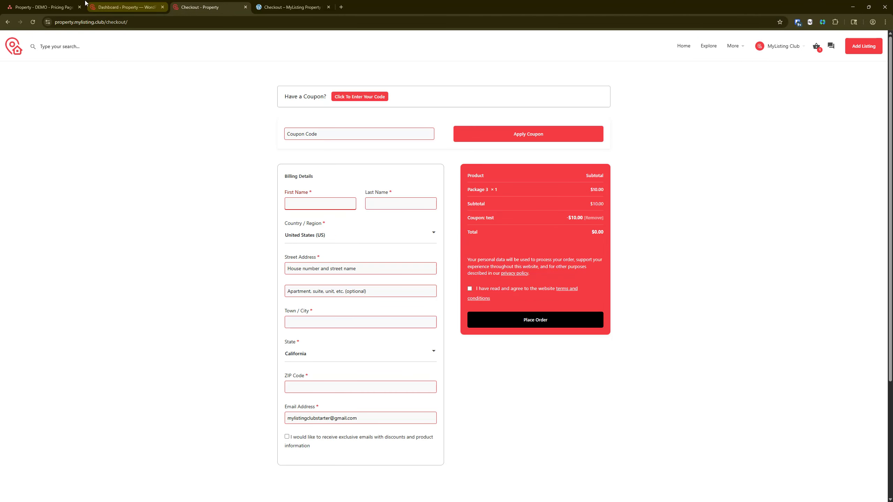
left_click(45, 7)
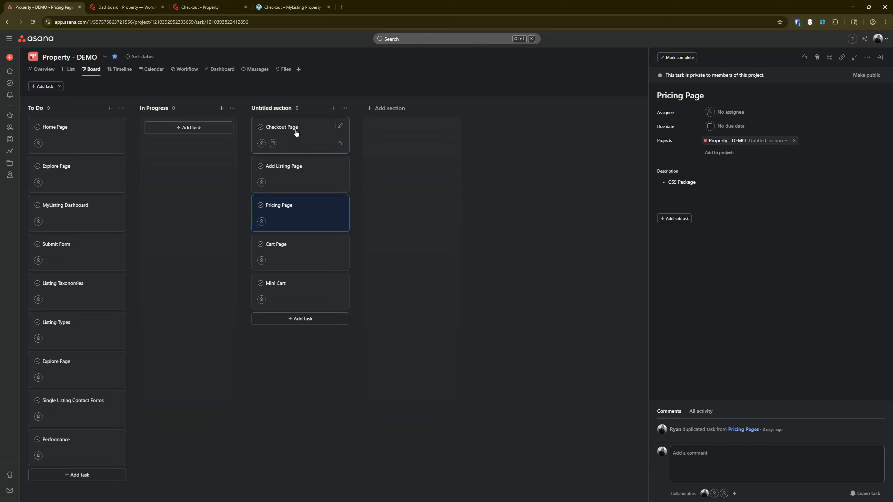
left_click_drag(295, 131, 293, 207)
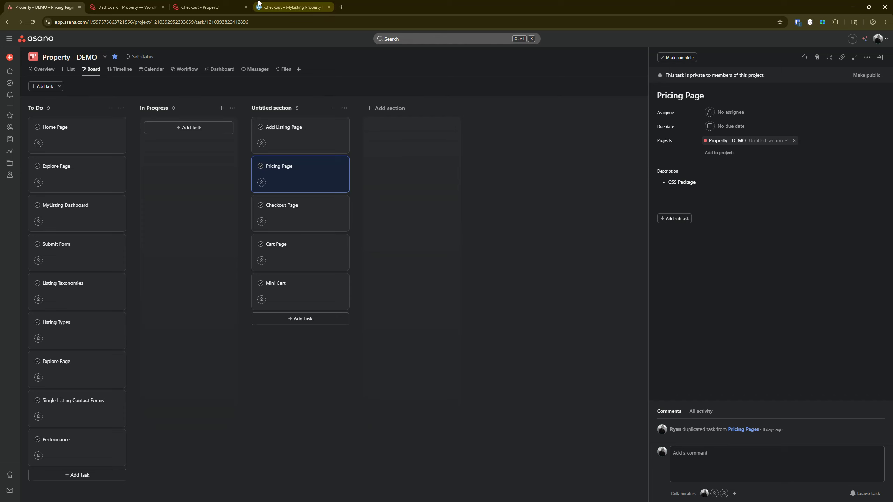
Compare the two checkout pages once more and open the Pricing page on property.mylisting.club.
left_click(295, 4)
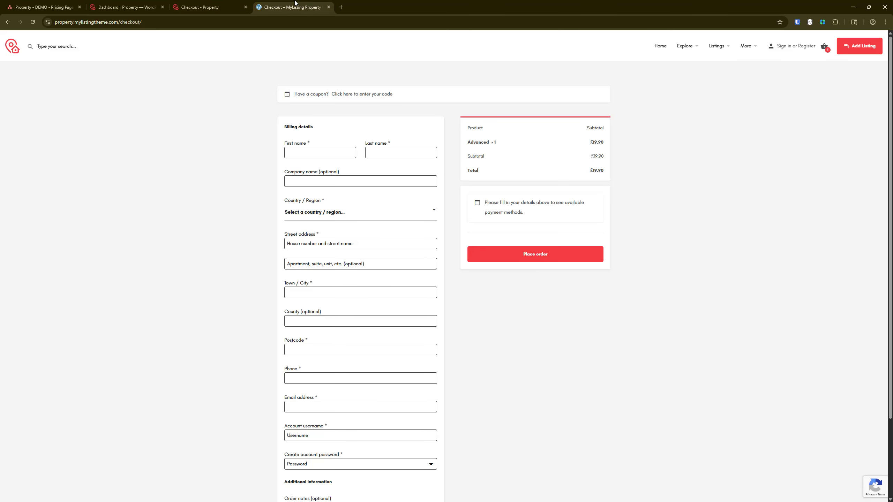
left_click(193, 4)
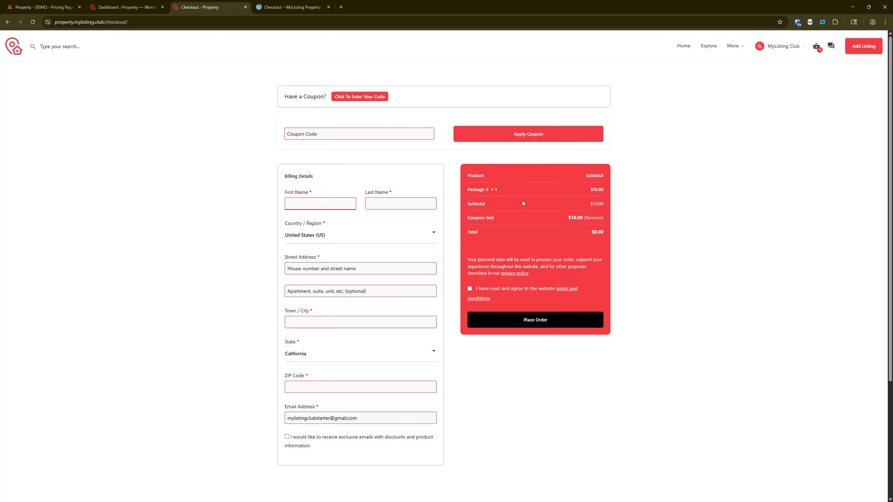
mouse_move(732, 46)
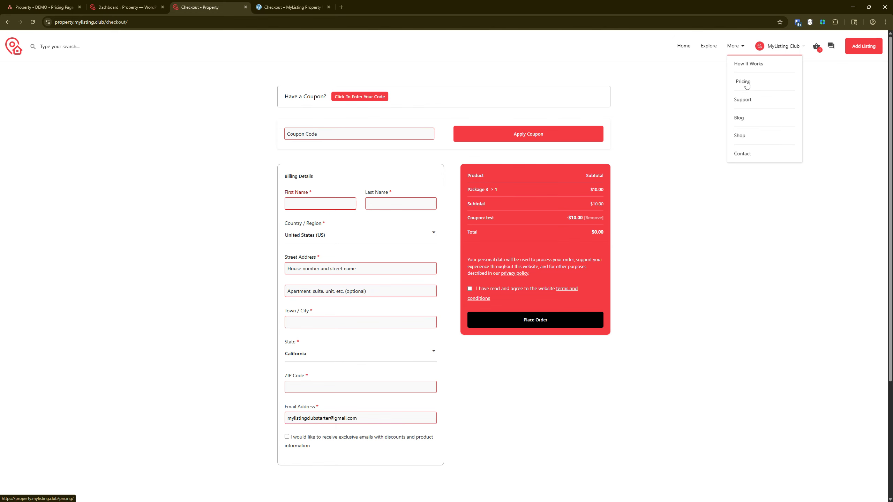
left_click(741, 82)
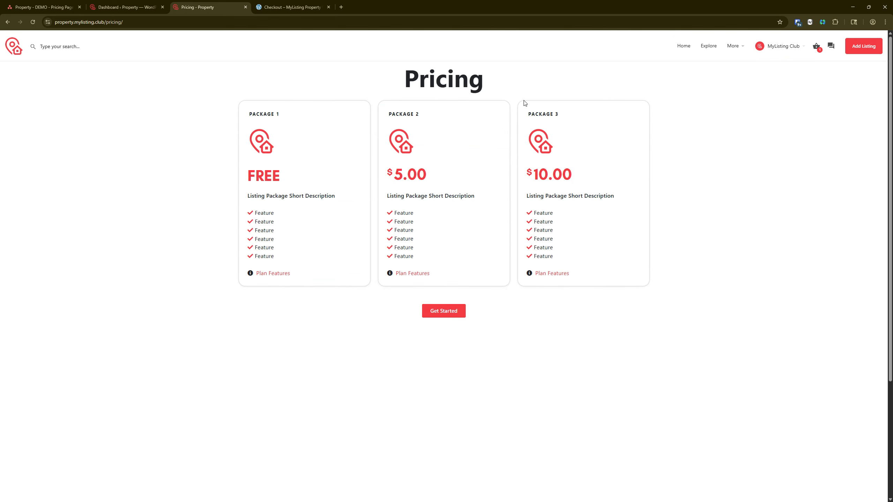
Start adding a for-sale listing on property.mylistingtheme.com to reach its package selection.
left_click(288, 7)
left_click(200, 7)
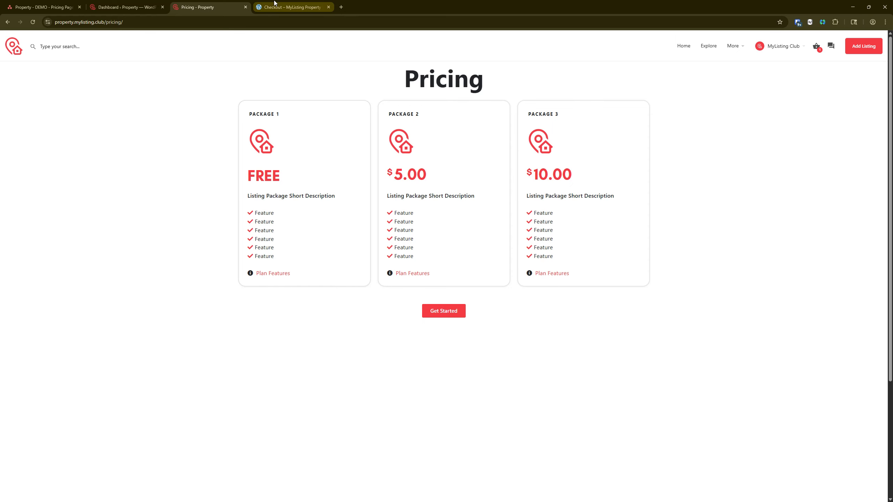
left_click(309, 8)
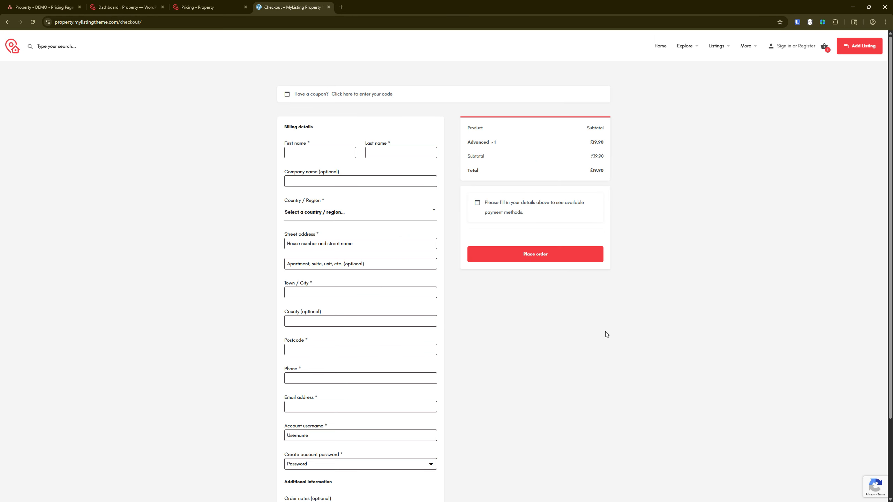
left_click(864, 47)
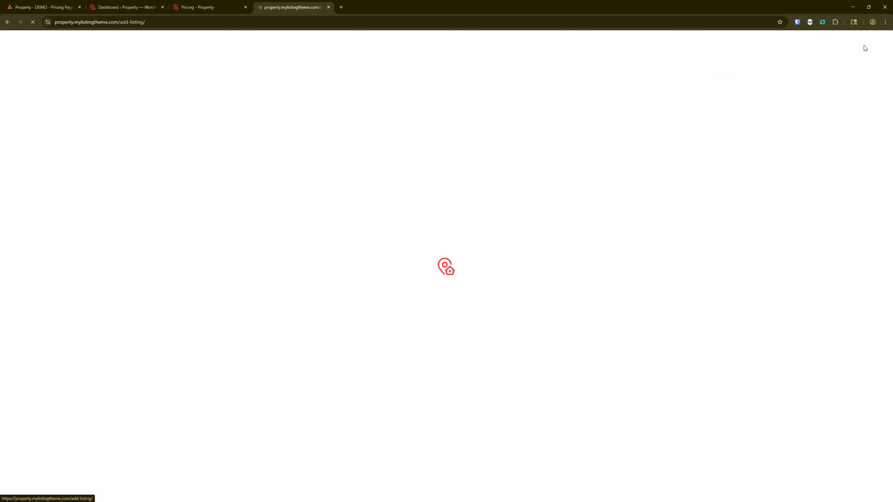
left_click(358, 124)
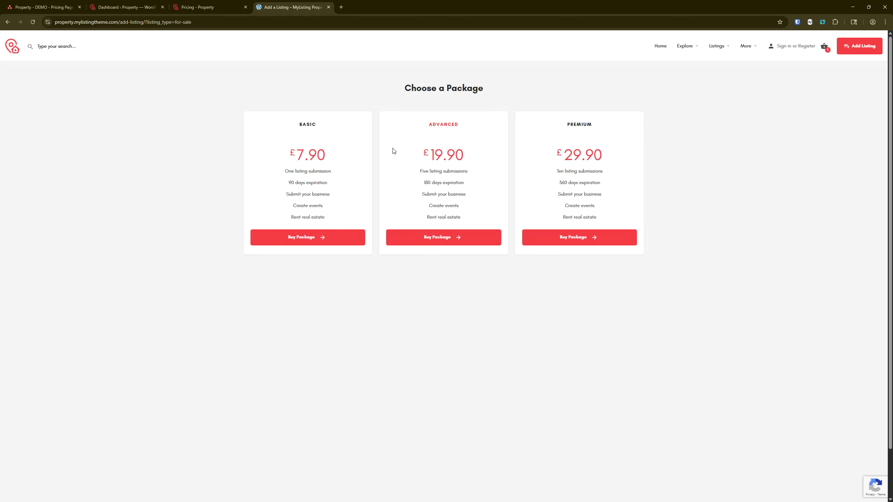
Compare the pricing package cards on property.mylisting.club with the package choices on property.mylistingtheme.com.
left_click(235, 4)
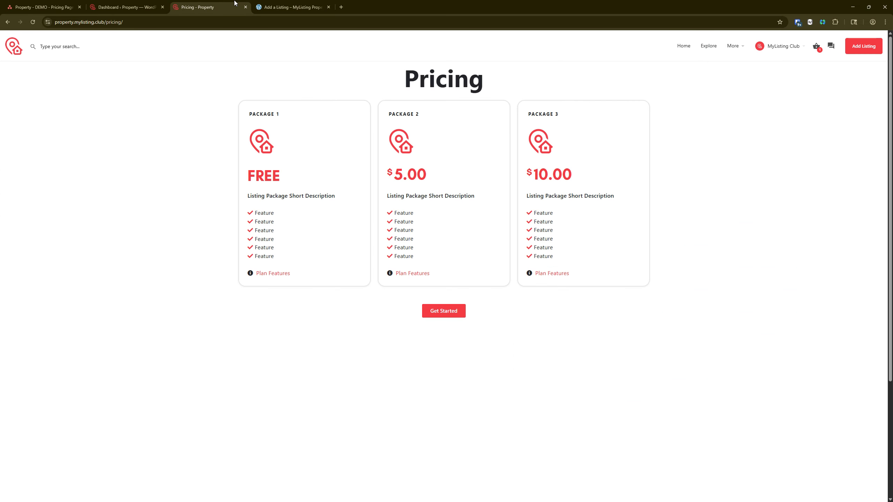
left_click(277, 3)
left_click(213, 5)
left_click(293, 6)
left_click(199, 6)
Open Package 1's plan features on property.mylisting.club and review the Listing Features section of the Support page.
left_click(273, 276)
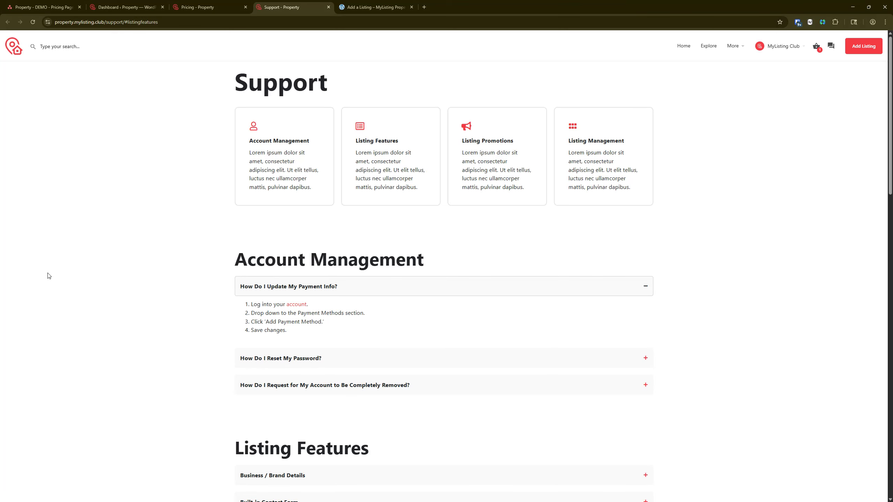
scroll(319, 248, "down", 10)
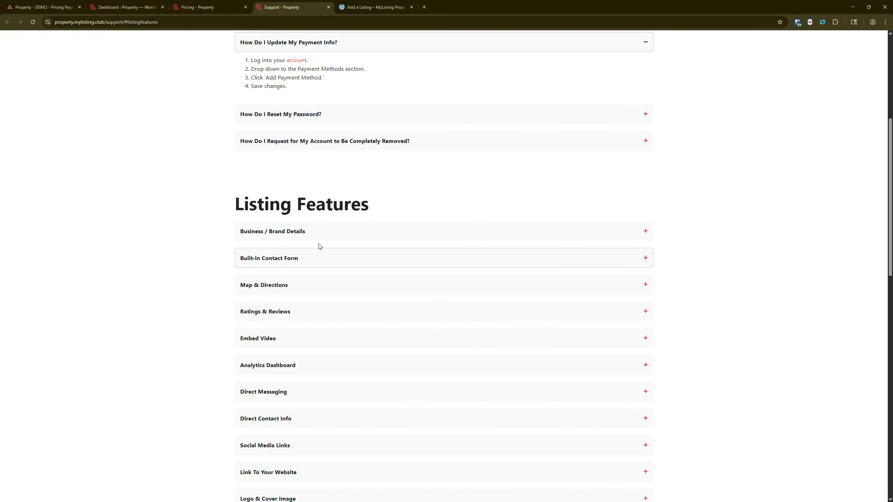
scroll(322, 239, "up", 5)
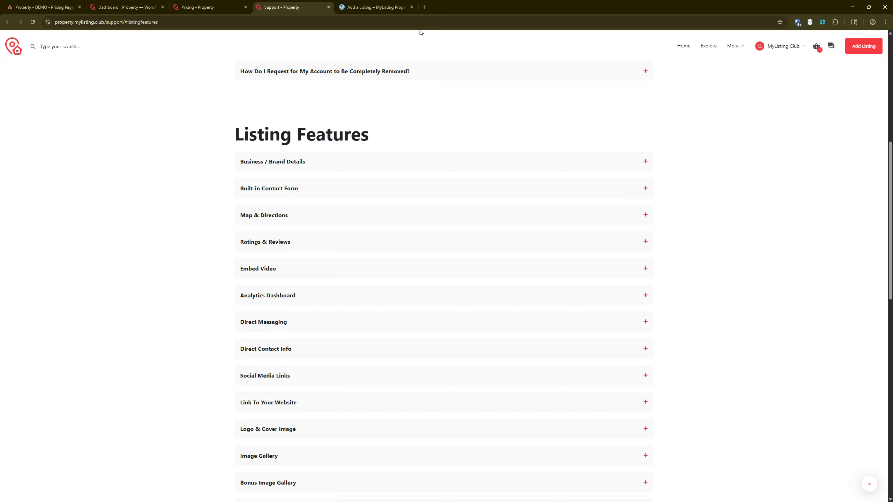
Review the package choices on property.mylistingtheme.com again and close the Support page.
left_click(392, 6)
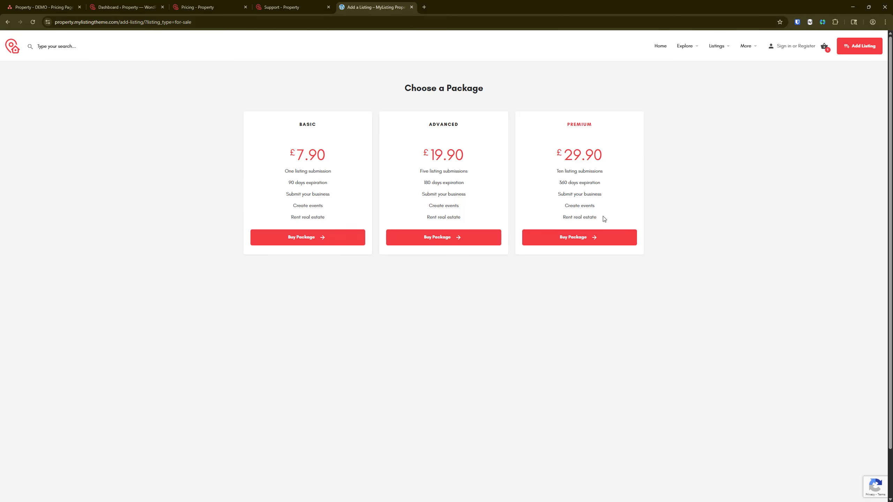
left_click(597, 238)
scroll(290, 178, "down", 1)
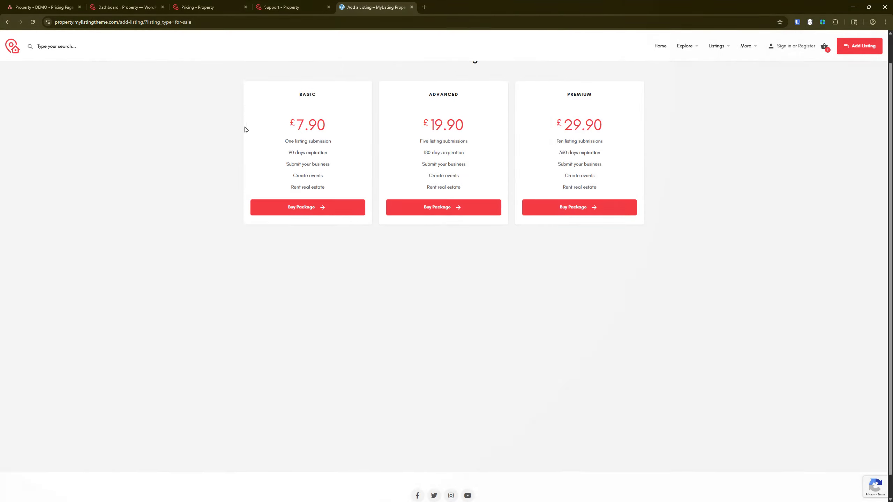
left_click(273, 3)
left_click(328, 7)
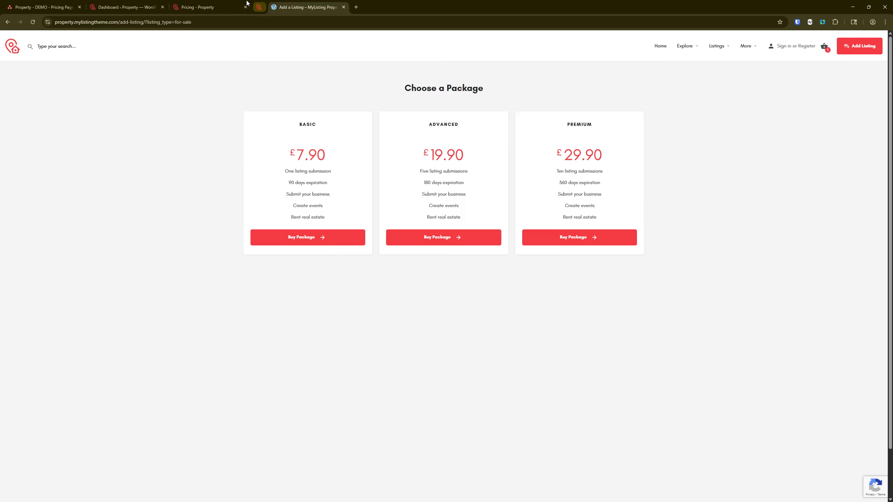
Compare the listing type choices on property.mylisting.club's Add Listing page with those on property.mylistingtheme.com.
left_click(204, 7)
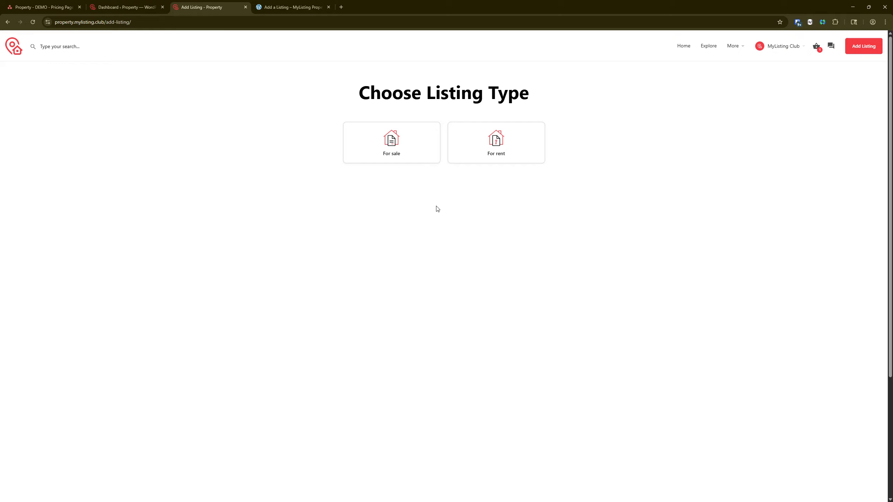
left_click(292, 7)
left_click(7, 22)
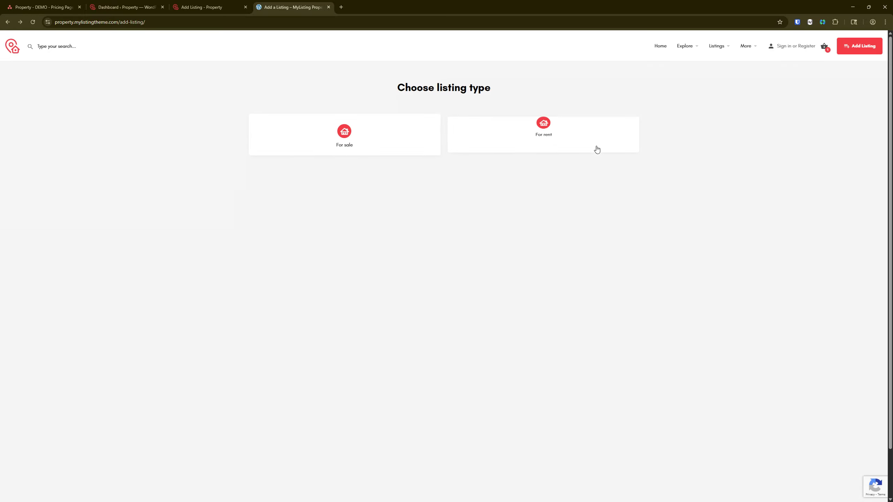
left_click(529, 150)
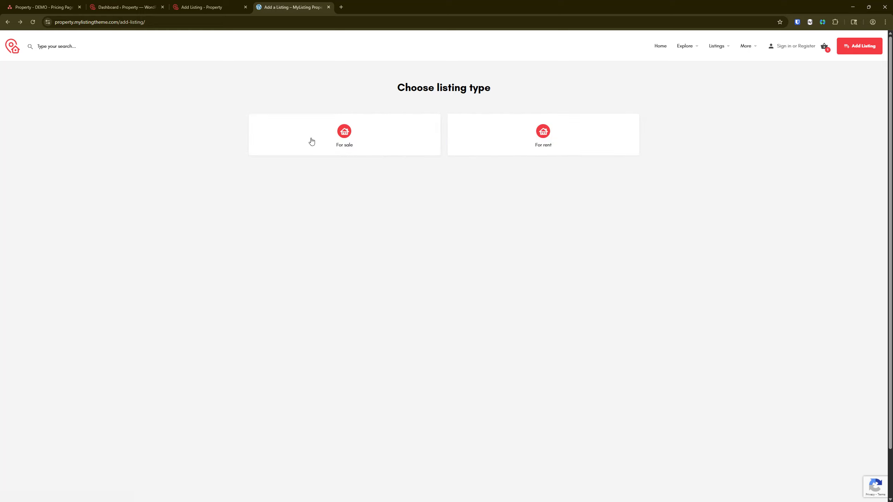
left_click(207, 4)
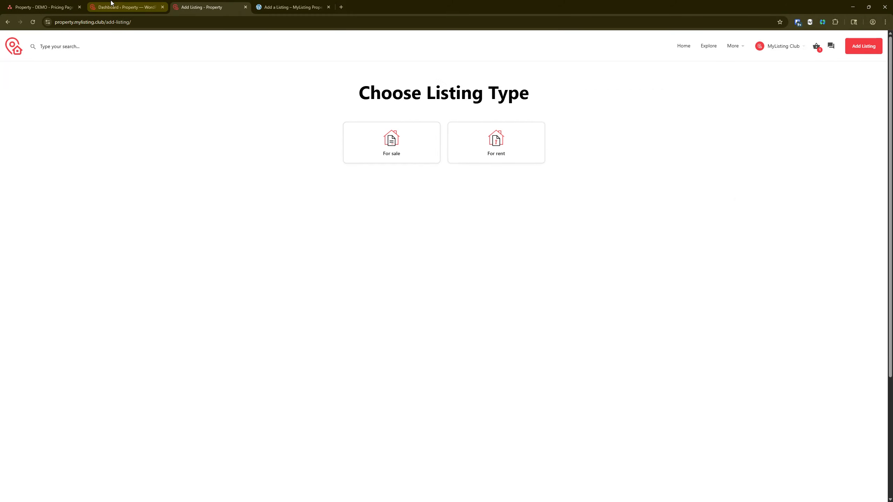
In the property.mylisting.club WordPress admin, retitle the two listing types as For Sale and For Rent.
left_click(116, 7)
right_click(31, 62)
left_click(49, 70)
left_click_drag(193, 7, 123, 7)
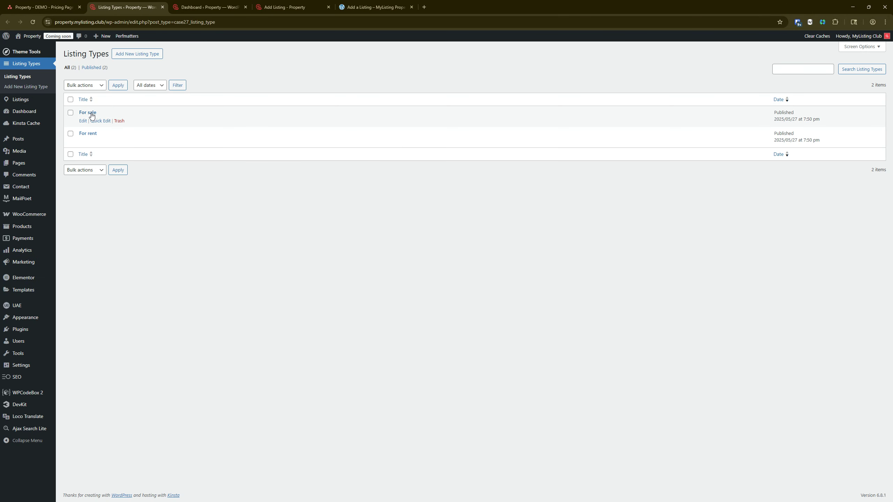
left_click(100, 121)
triple_click(140, 124)
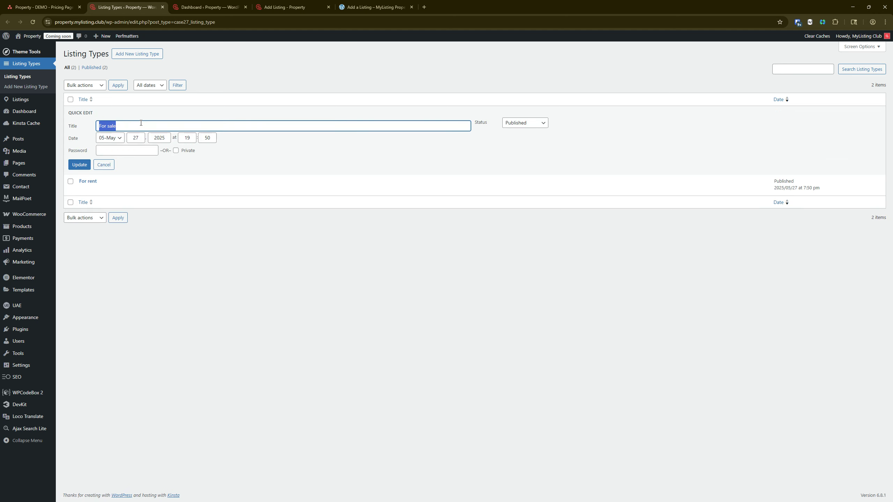
type("F")
left_click(79, 165)
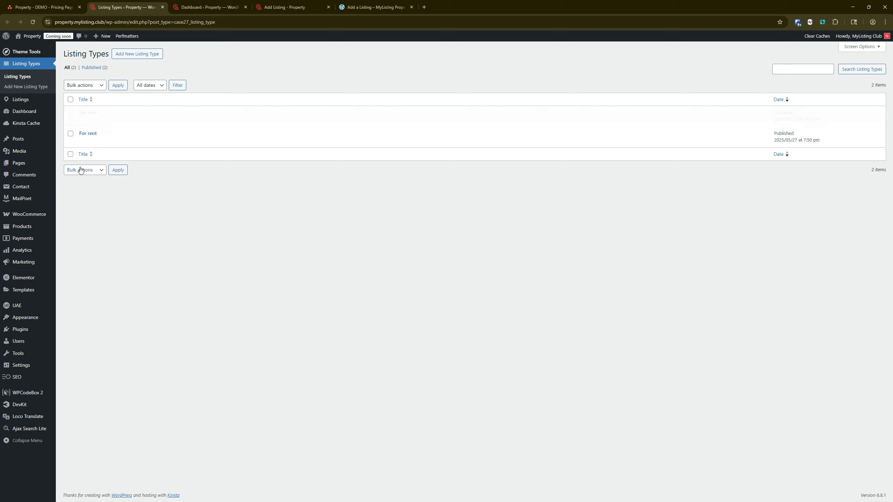
left_click(101, 142)
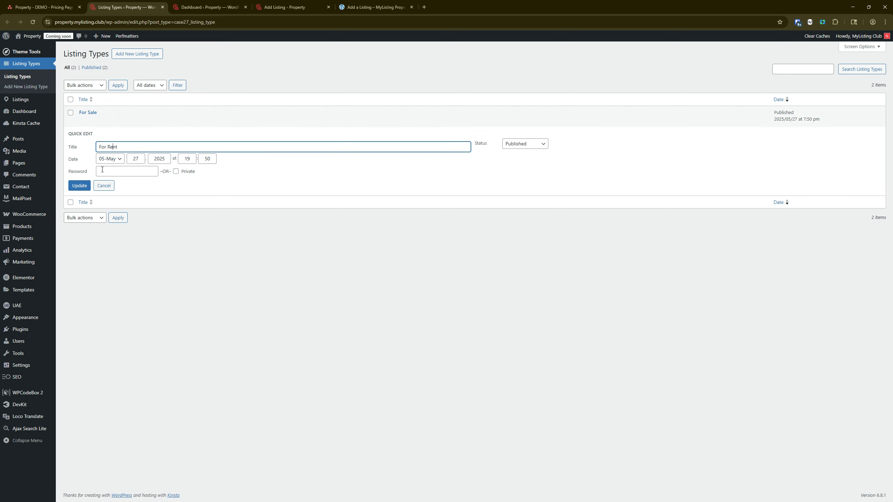
left_click(83, 184)
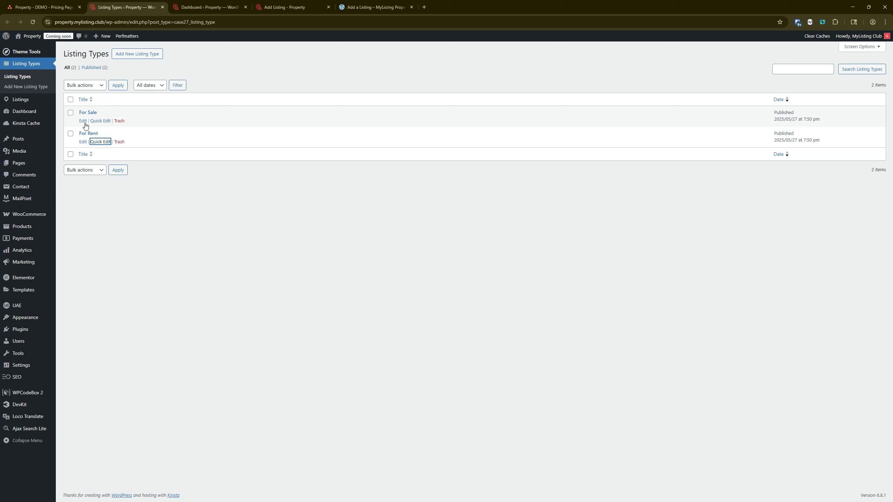
Set the singular and plural names of the two listing types to For Sale and For Rent, and save both.
right_click(83, 120)
left_click(106, 129)
right_click(83, 141)
left_click(120, 150)
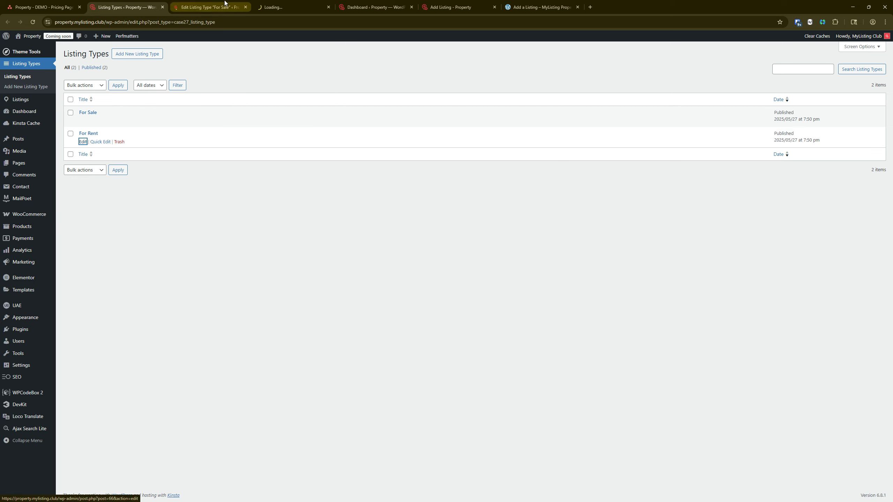
key("ctrl+Tab")
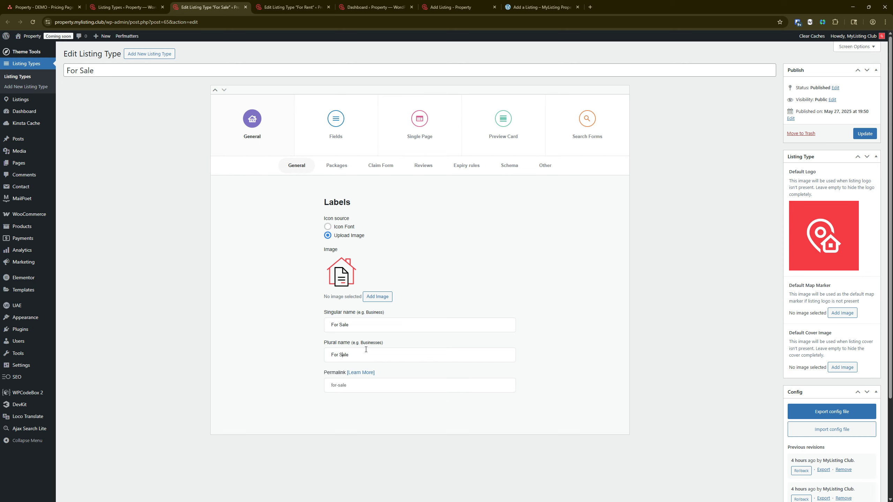
left_click(865, 134)
left_click(301, 5)
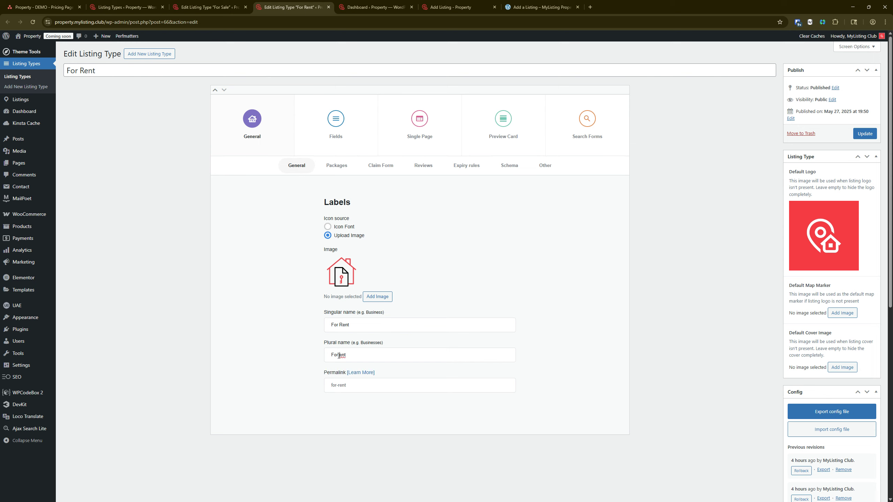
left_click(863, 134)
Reload property.mylisting.club's Add Listing page, check the listing type cards and choose For Sale to reach its packages.
left_click(453, 7)
left_click(32, 22)
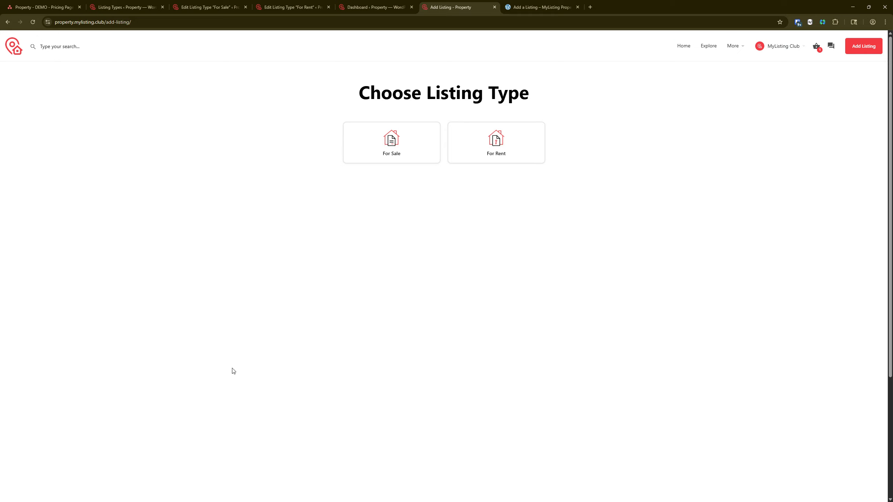
key("Tab")
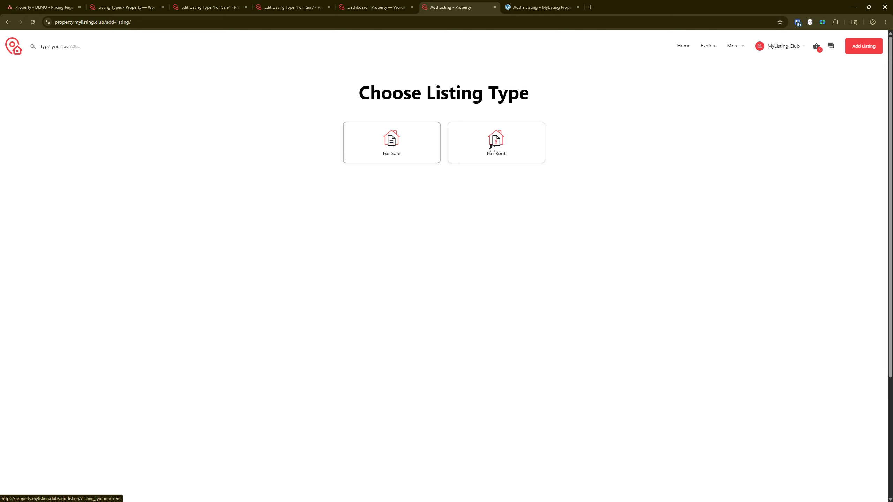
key("Tab")
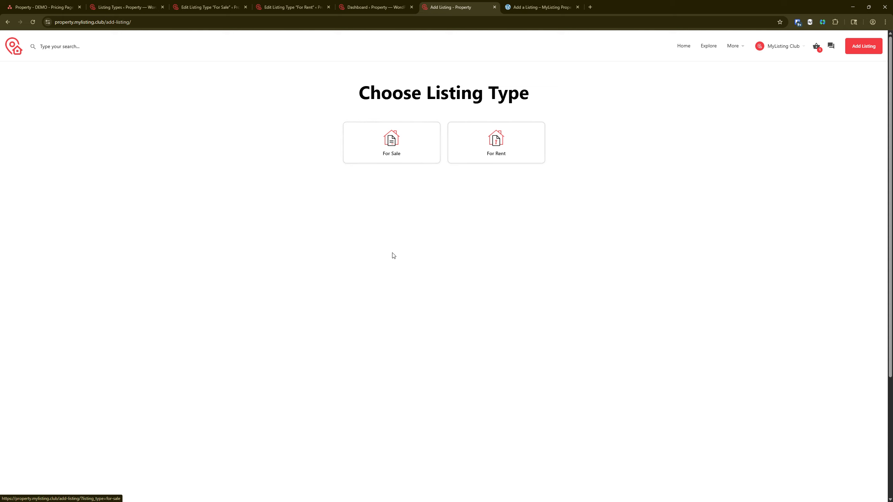
left_click(391, 146)
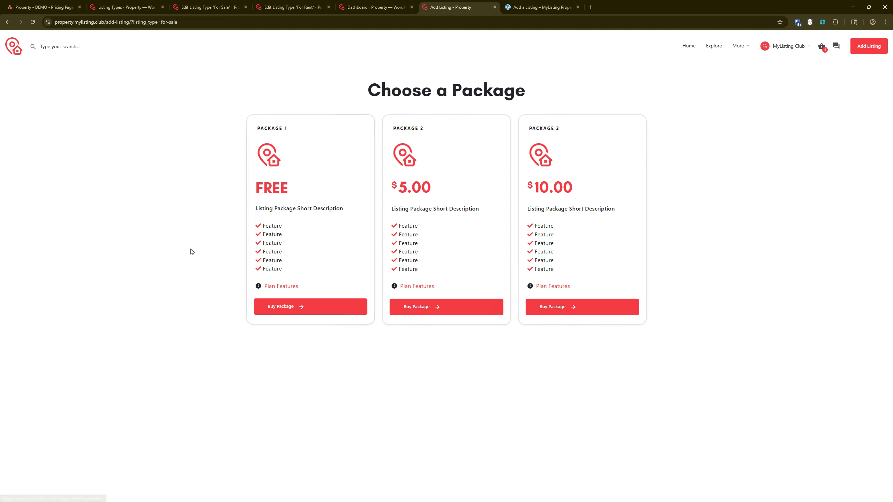
Open the Add Listing Page task on the Asana board and check it against property.mylisting.club's package selection.
left_click(125, 7)
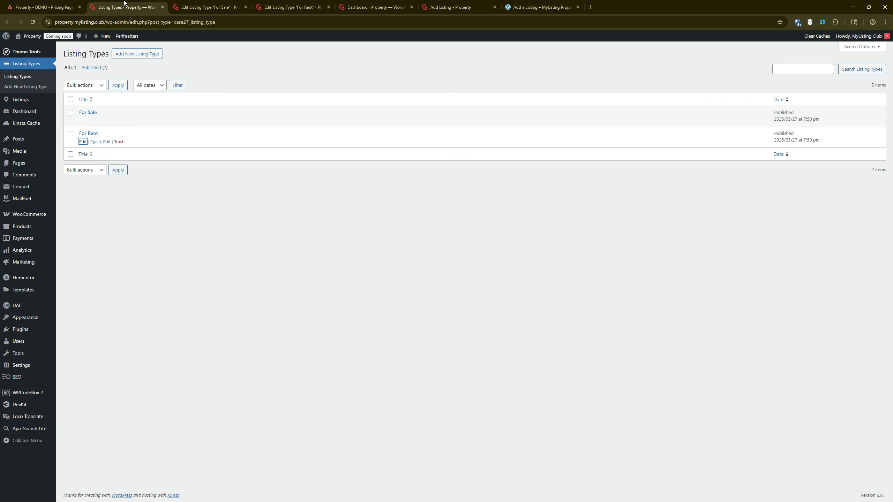
left_click(42, 7)
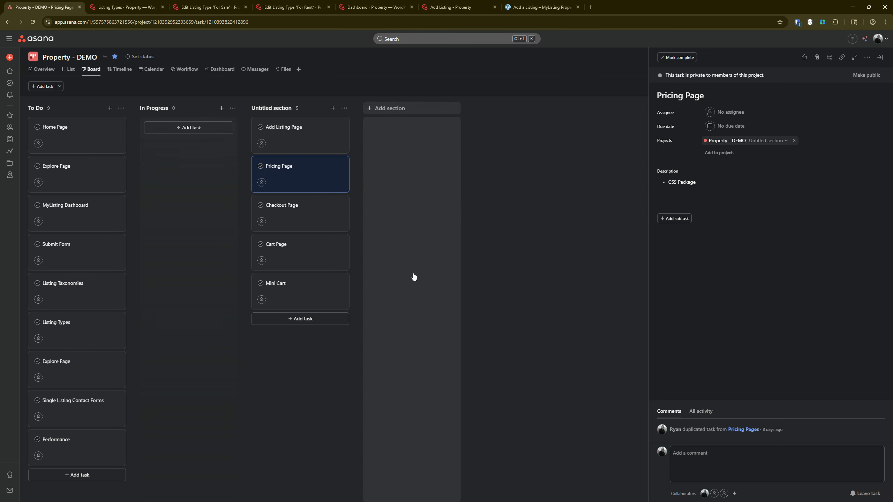
left_click(303, 130)
left_click(374, 7)
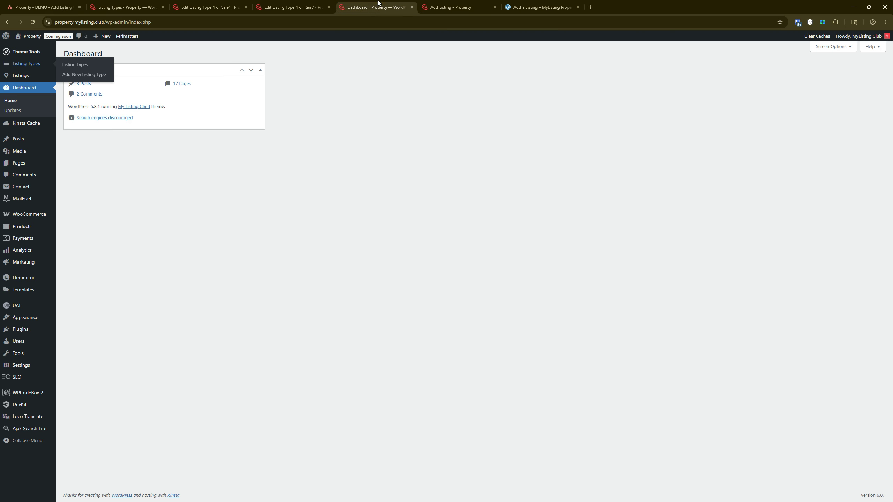
left_click(453, 7)
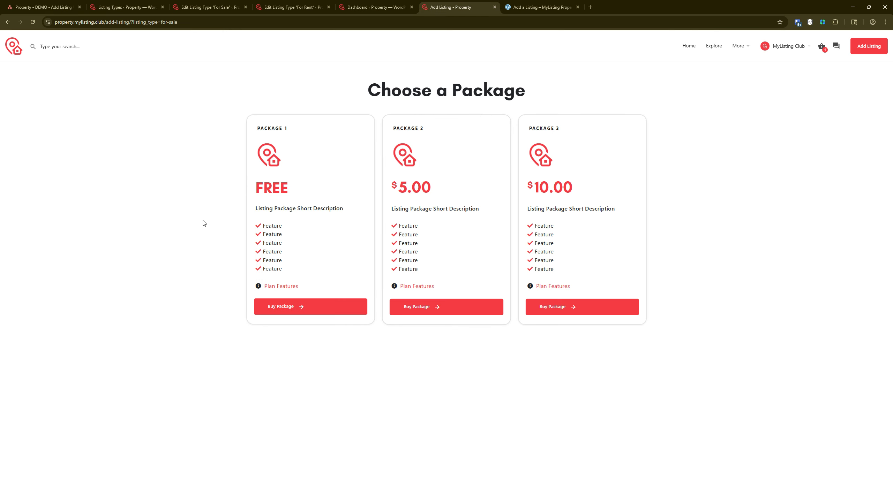
Review the Mini Cart, Cart Page, Checkout Page, Pricing Page and Add Listing Page tasks on the Asana board.
left_click(39, 4)
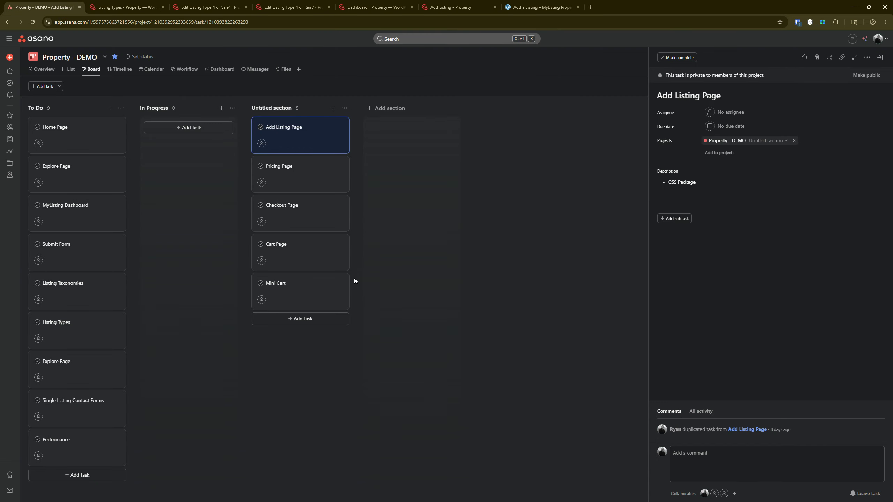
left_click(306, 293)
left_click(299, 262)
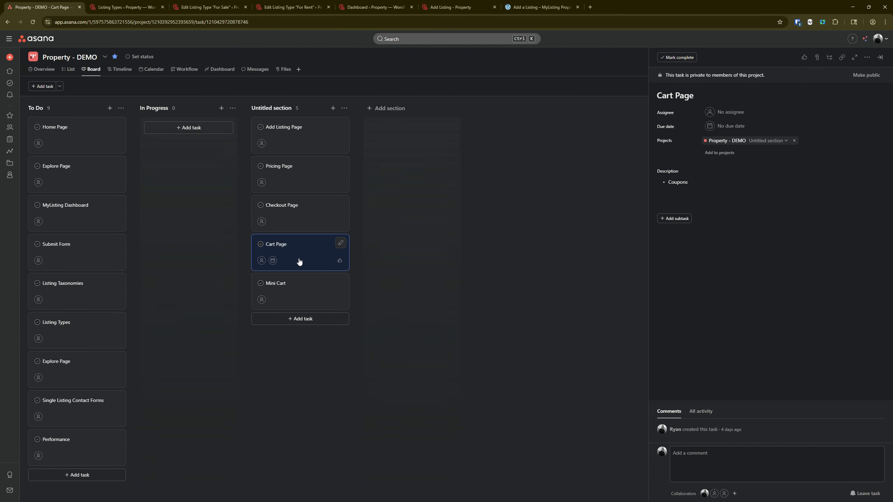
left_click(304, 216)
left_click(296, 183)
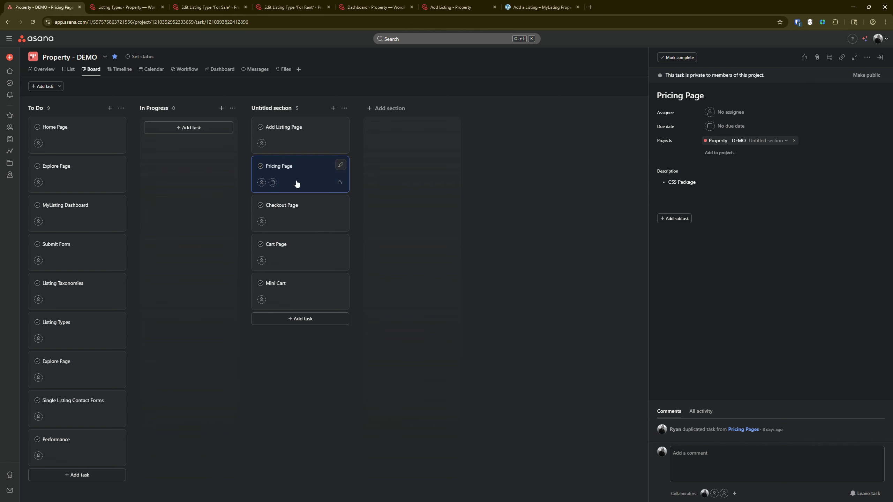
left_click(289, 141)
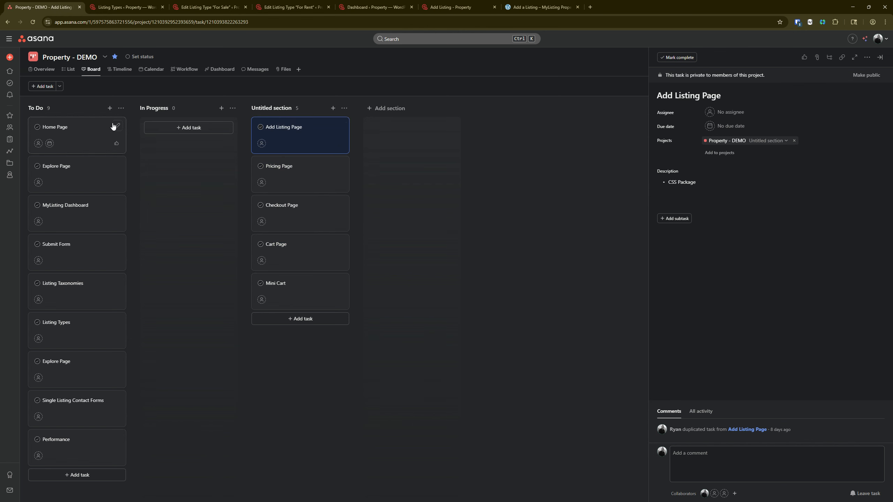
Open WPCodeBox 2 in the WordPress admin, close the extra admin pages and expand the CSS snippet folder.
left_click(106, 4)
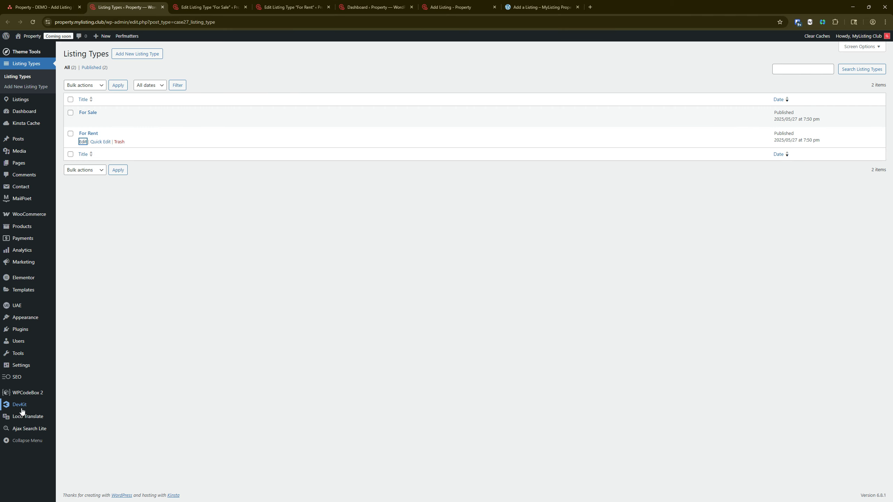
left_click(34, 394)
left_click(245, 7)
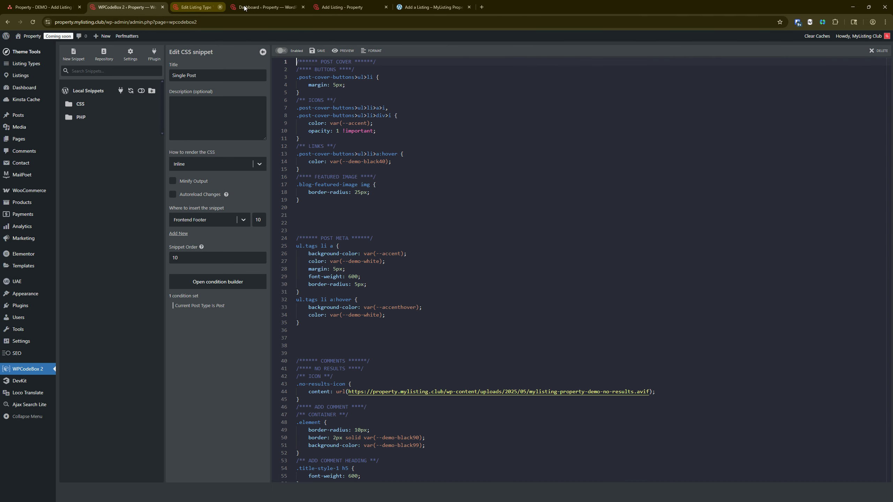
left_click(245, 7)
left_click(245, 7)
left_click(95, 103)
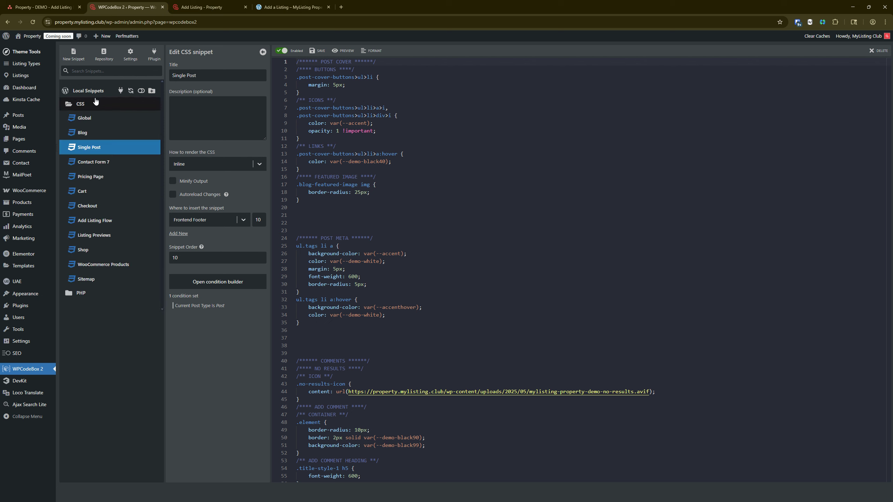
Review the code and display conditions of the Pricing Page, Cart and Checkout CSS snippets.
left_click(95, 180)
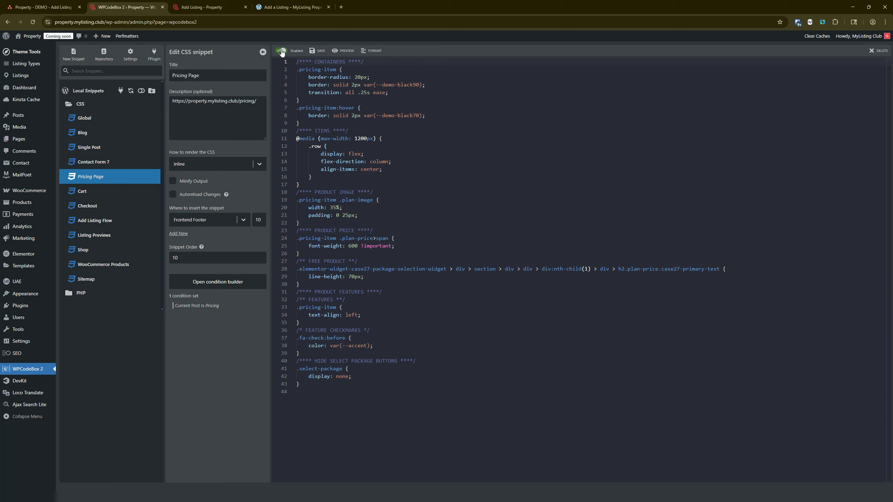
left_click(82, 192)
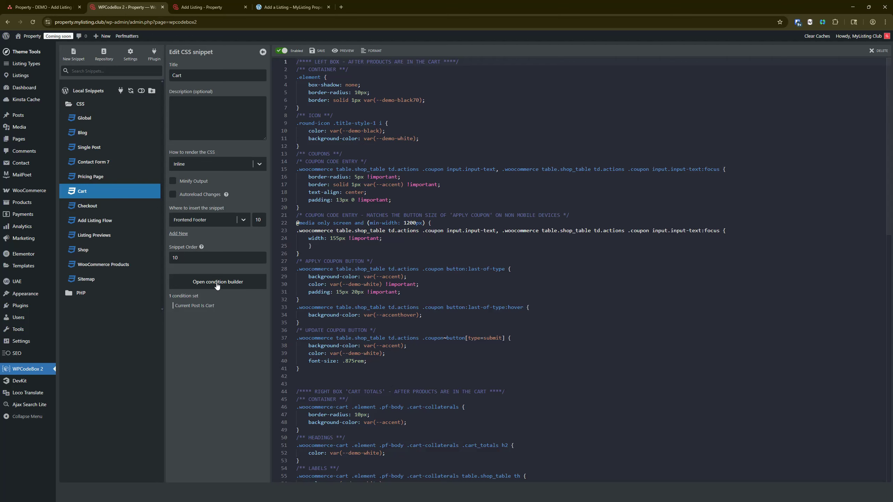
left_click(204, 305)
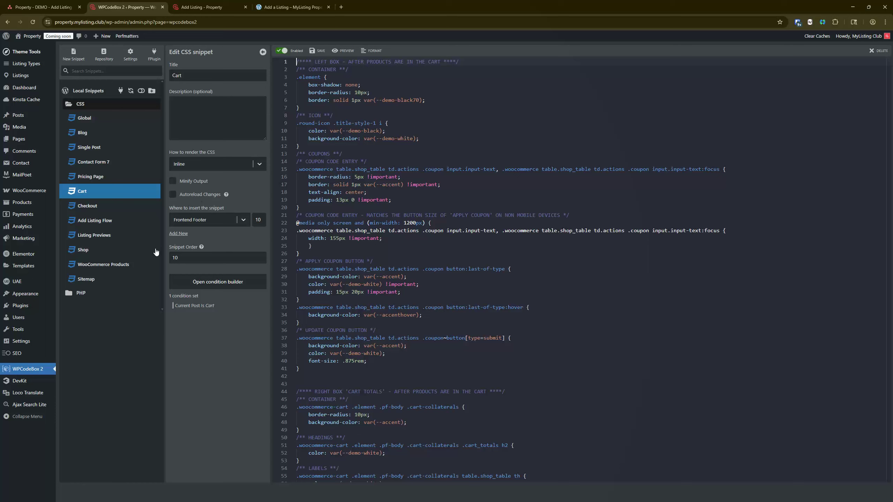
left_click(113, 205)
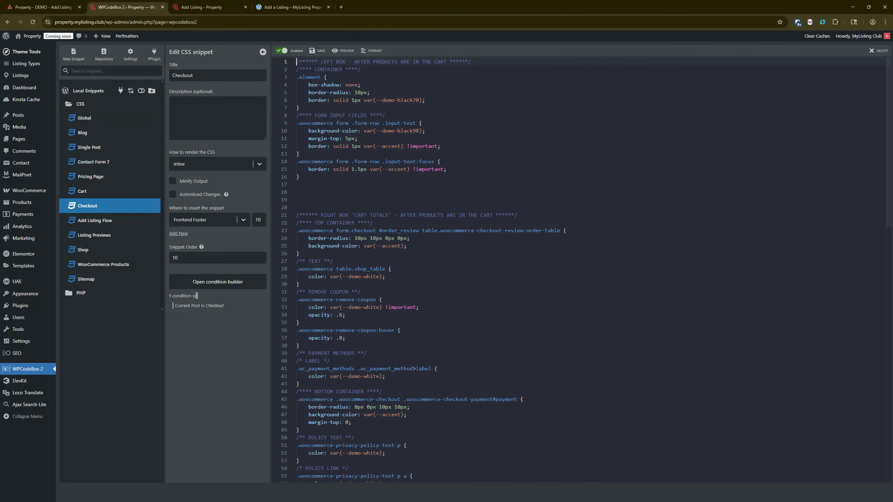
left_click(210, 305)
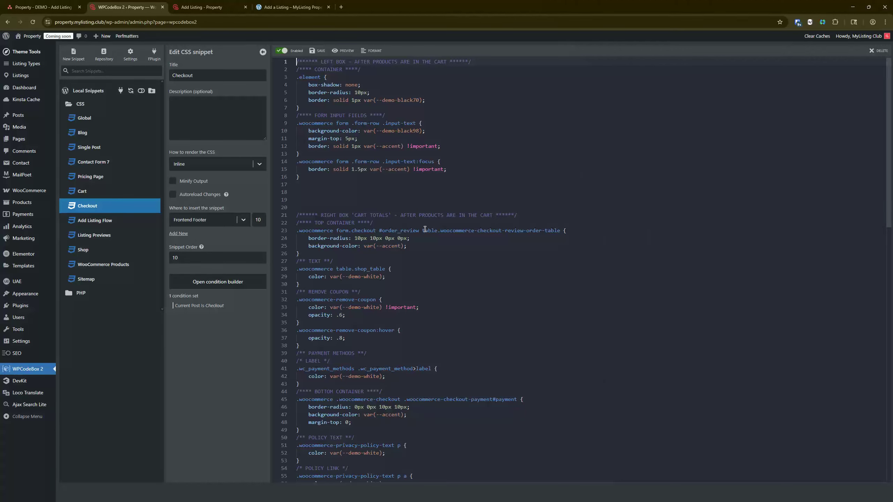
Review the Add Listing Flow CSS snippet's code and display conditions alongside the tasks on the Asana board.
left_click(99, 224)
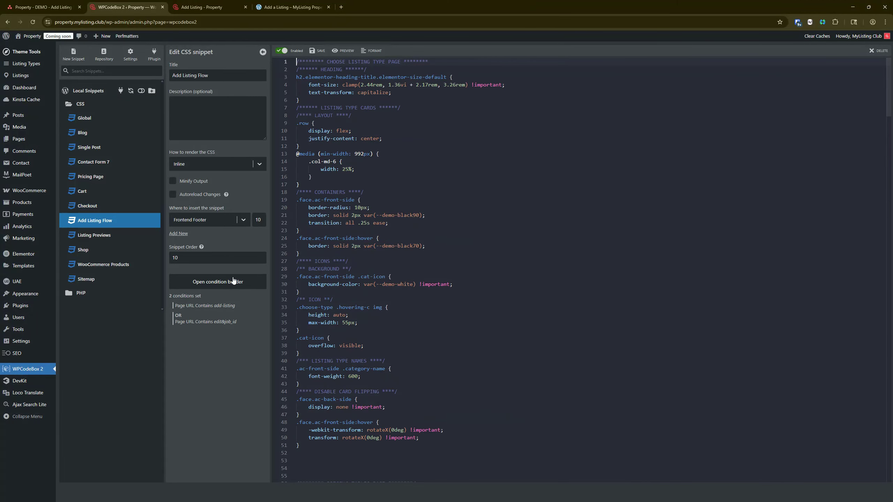
left_click(194, 298)
left_click(55, 3)
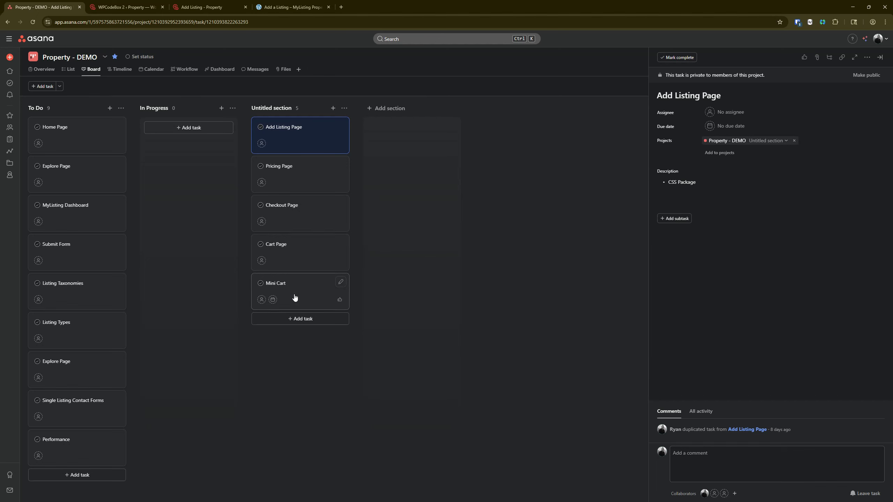
left_click(123, 7)
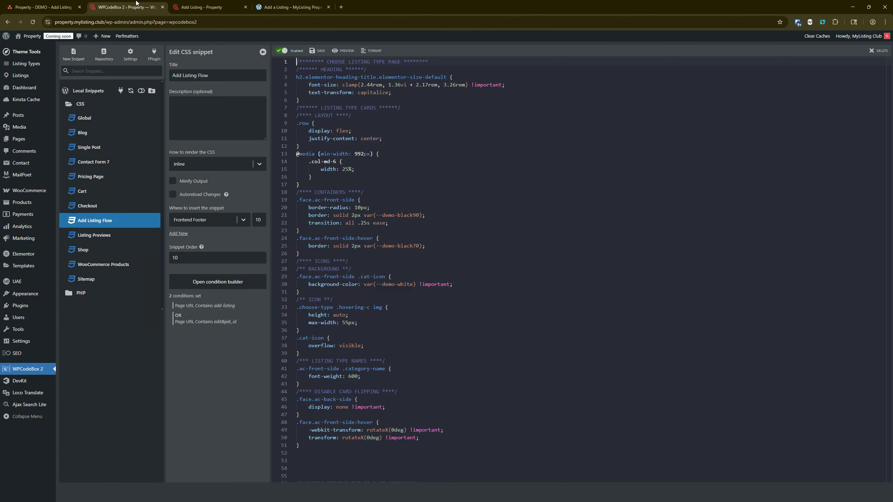
Open the Global CSS snippet, and bring up the mini cart on the property.mylisting.club home page.
left_click(113, 120)
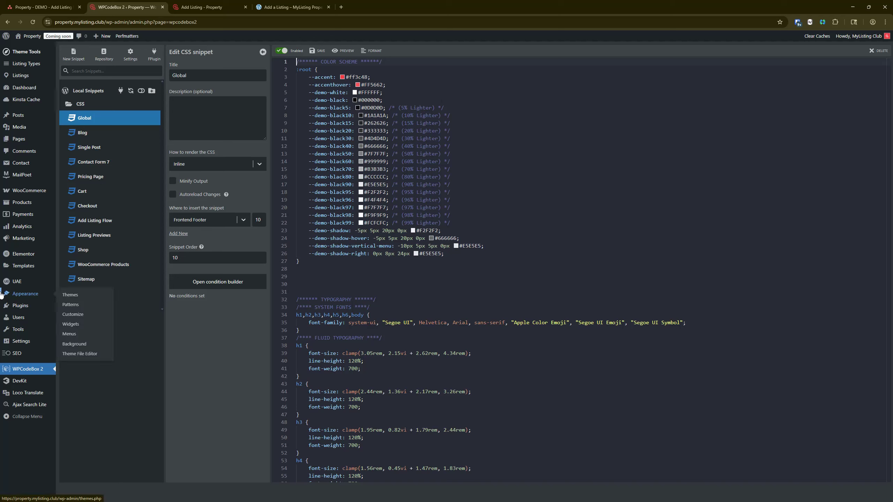
left_click(202, 7)
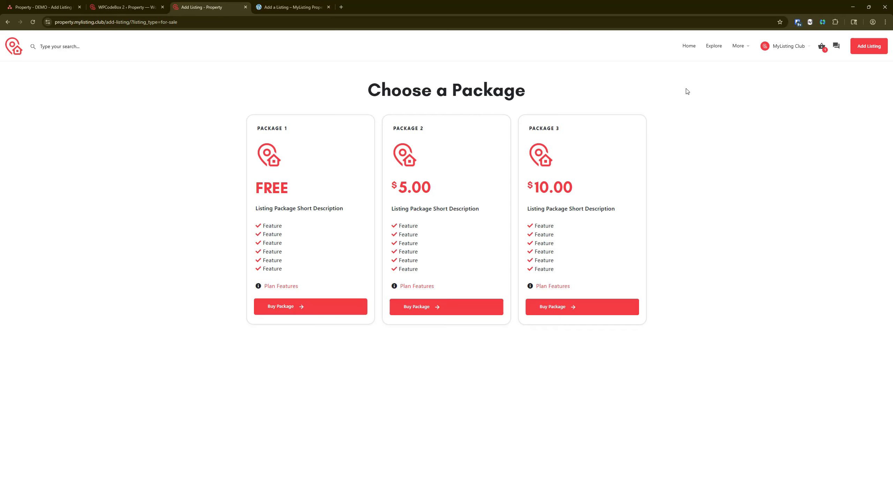
left_click(13, 45)
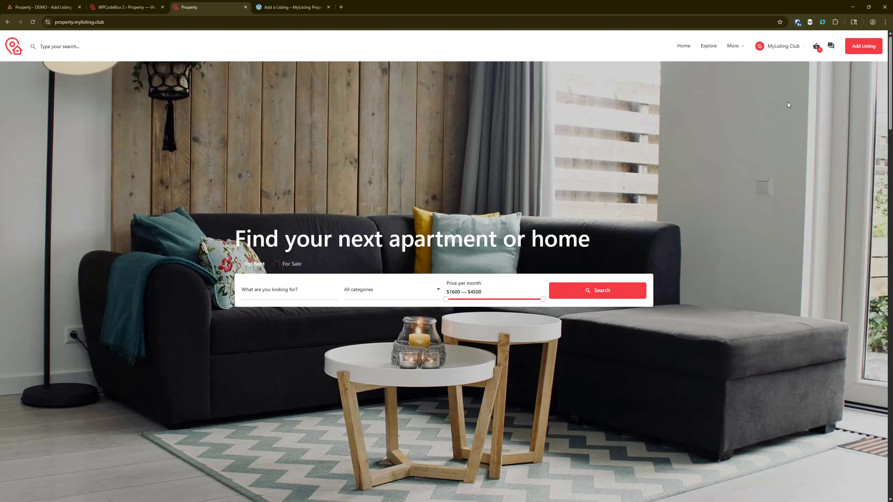
left_click(816, 49)
Find the Mini Cart - Header rules at the end of the Global CSS snippet and highlight the whole block.
left_click(118, 9)
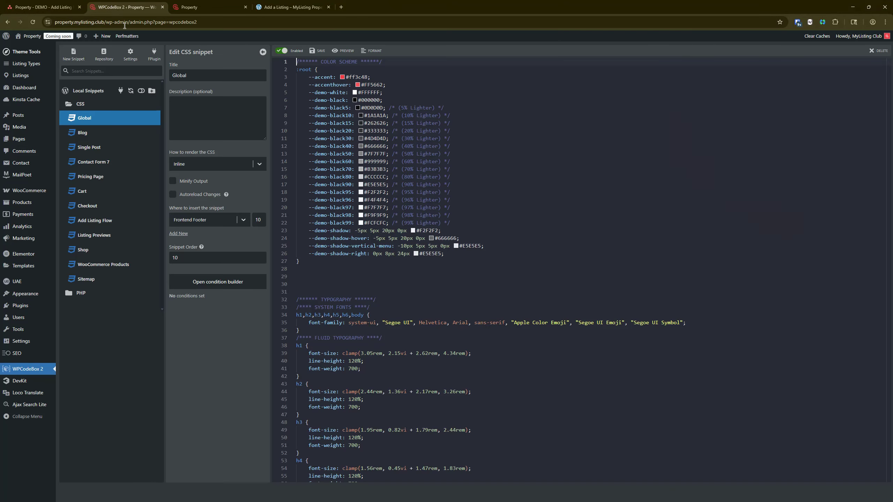
scroll(526, 197, "down", 8)
scroll(456, 184, "down", 13)
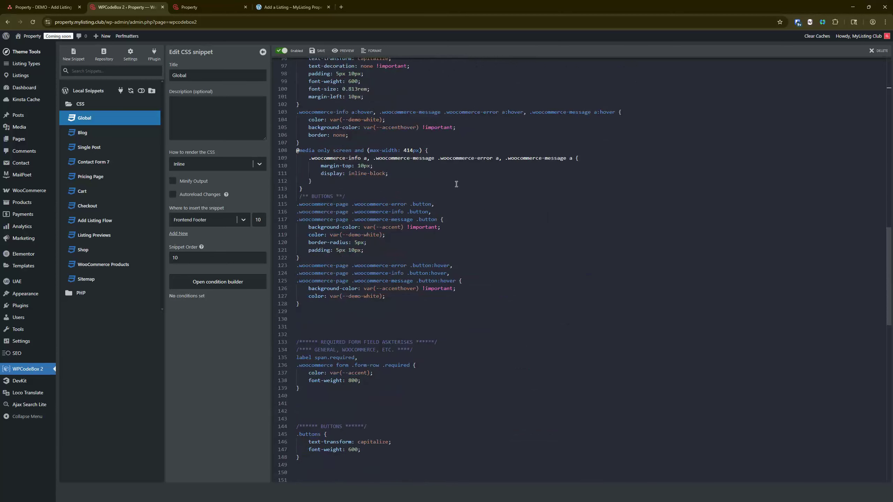
scroll(456, 184, "down", 9)
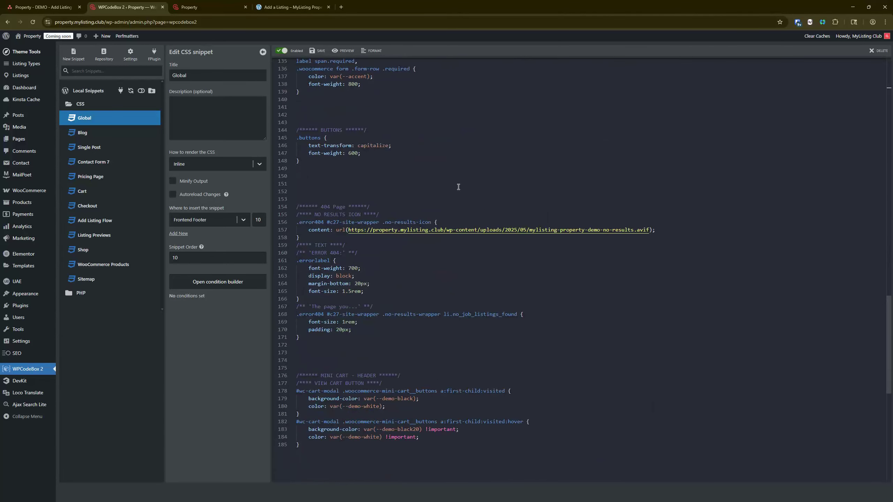
scroll(459, 186, "down", 2)
left_click_drag(387, 401, 297, 324)
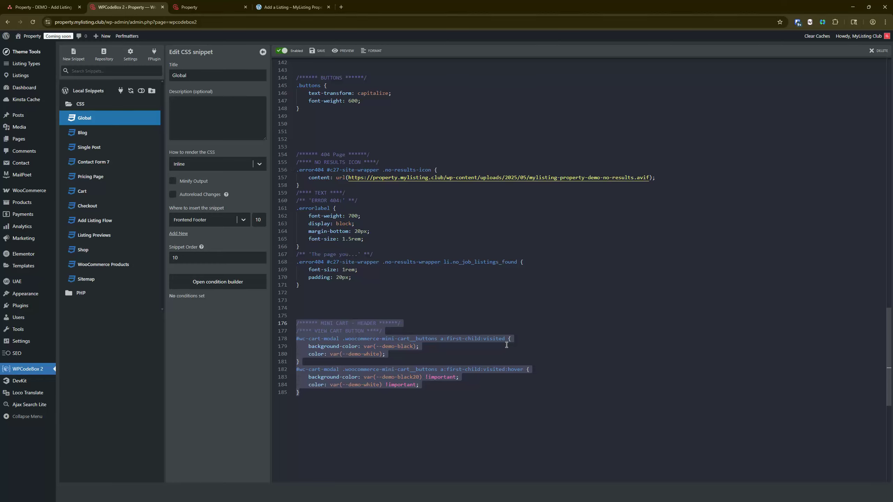
Highlight the WooCommerce & MyListing Messages rules in the Global CSS snippet, from the message boxes through the button hover styles.
scroll(506, 345, "up", 12)
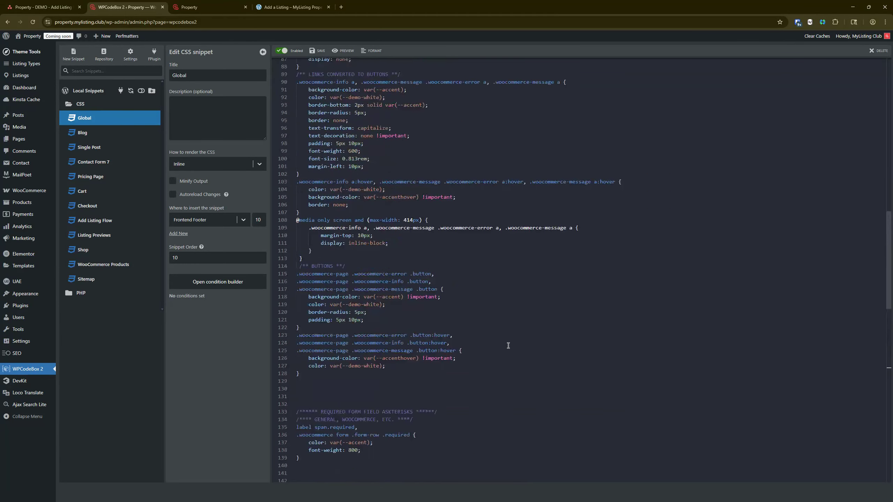
scroll(507, 345, "up", 4)
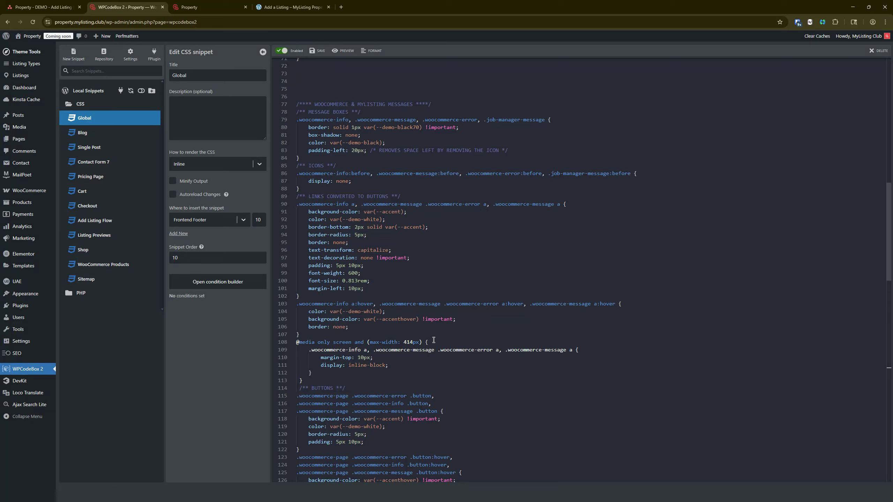
scroll(421, 342, "down", 4)
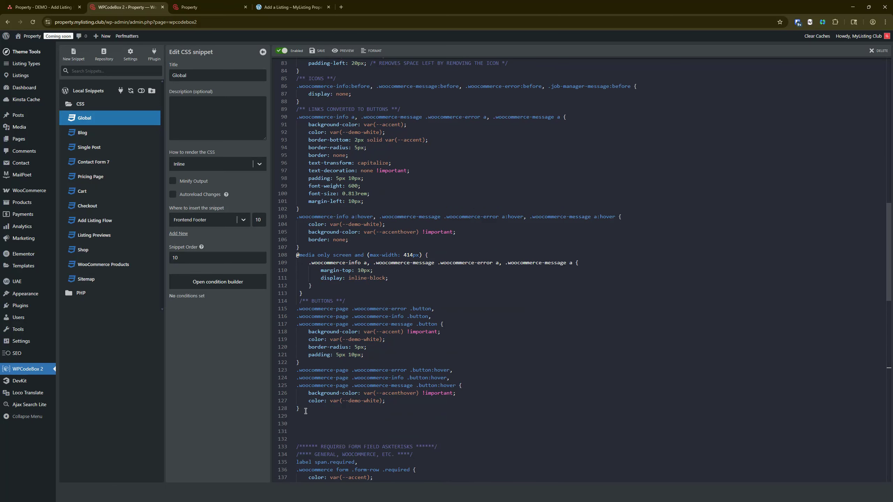
left_click_drag(306, 410, 294, 129)
View the full cart from property.mylisting.club's mini cart and remove Package 3 from it.
left_click(222, 4)
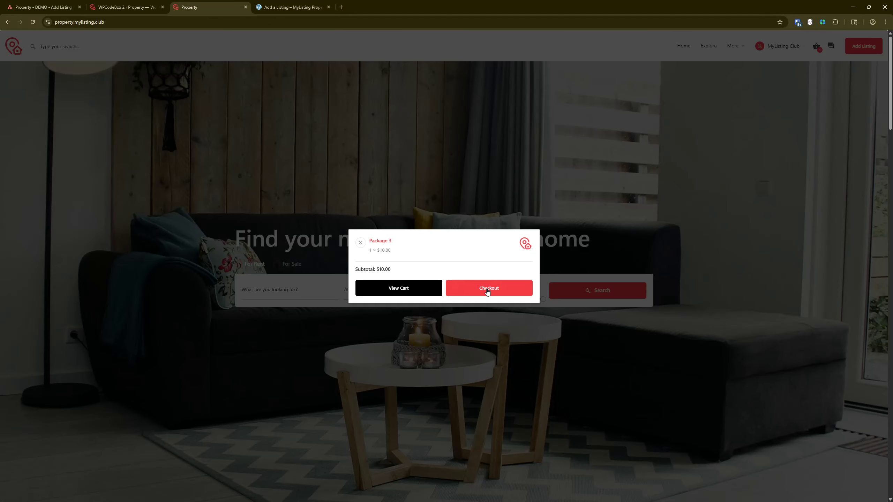
left_click(408, 293)
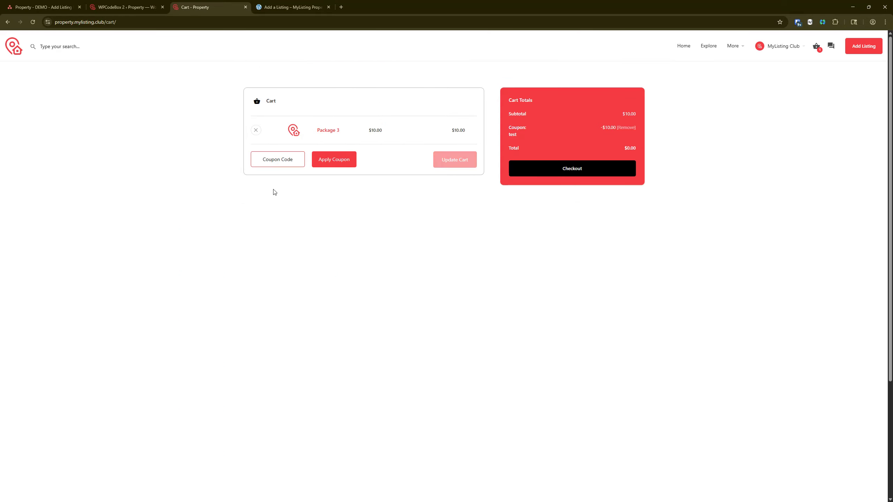
left_click(256, 131)
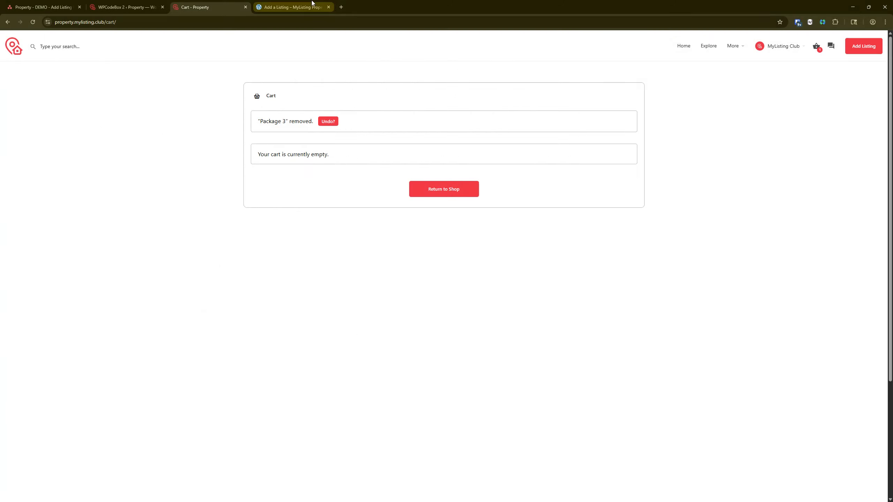
Open the cart on the default demo at property.mylistingtheme.com and remove the Advanced package.
left_click(309, 7)
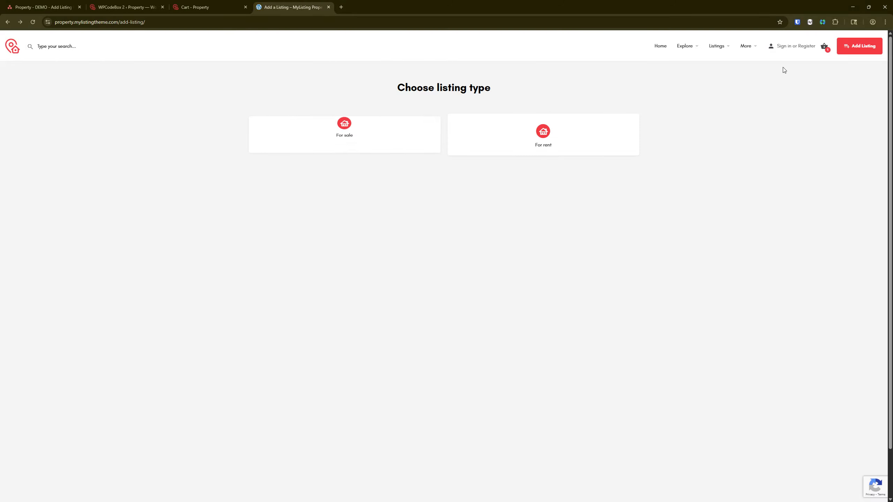
left_click(824, 46)
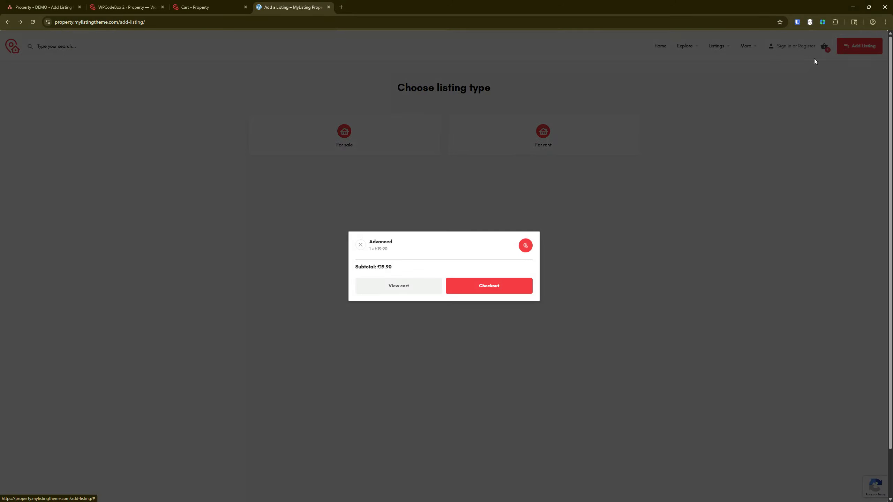
left_click(393, 287)
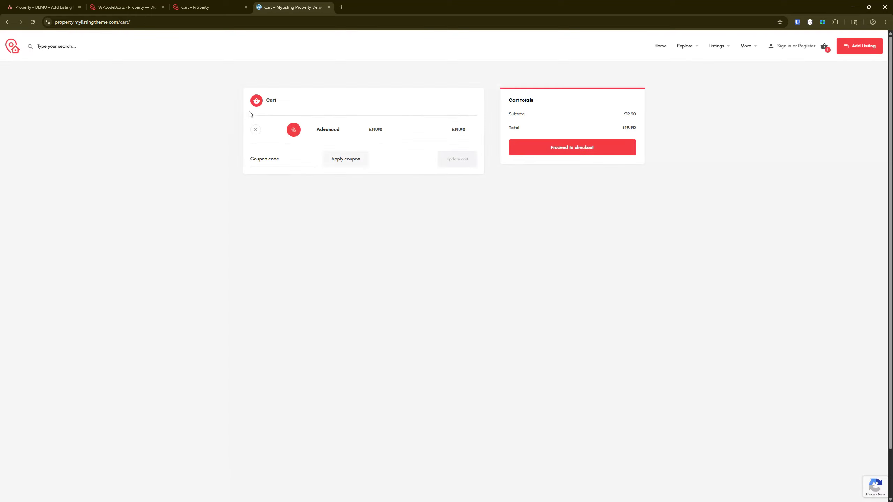
left_click(254, 128)
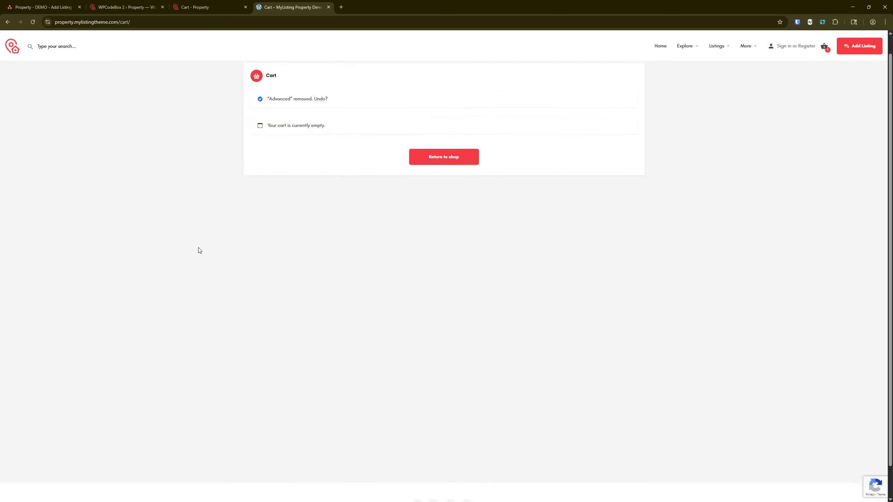
scroll(196, 251, "up", 2)
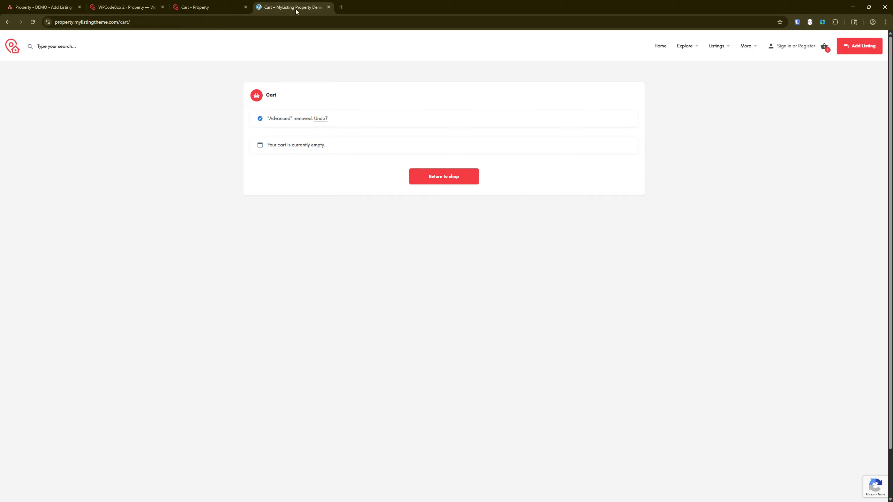
Compare the customized cart page's messages with the Global snippet's message styles, and return to the Property - DEMO board in Asana.
left_click(197, 8)
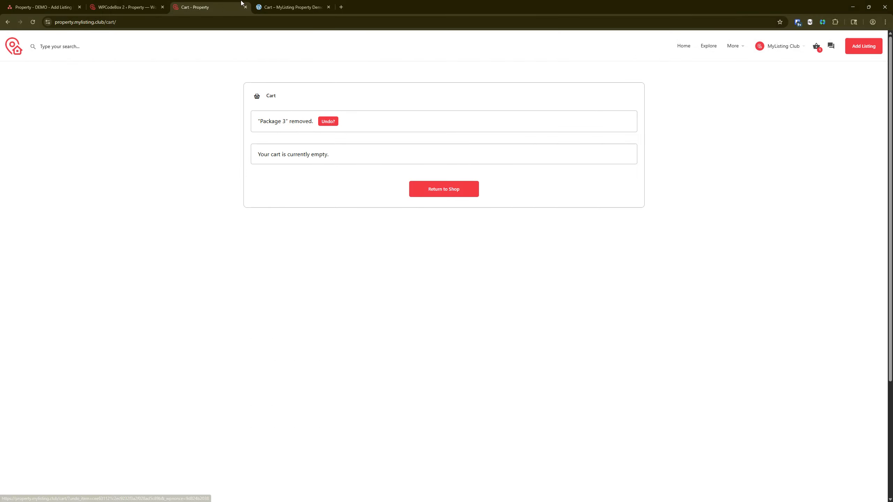
left_click(141, 6)
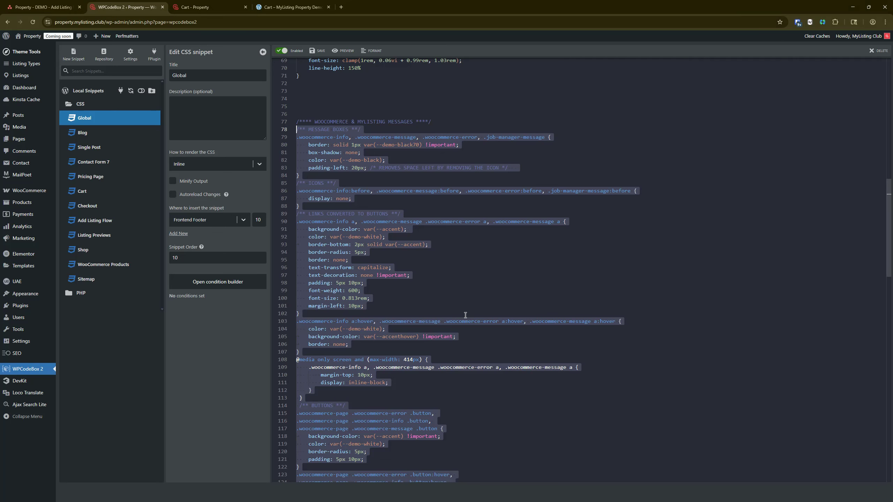
left_click(64, 4)
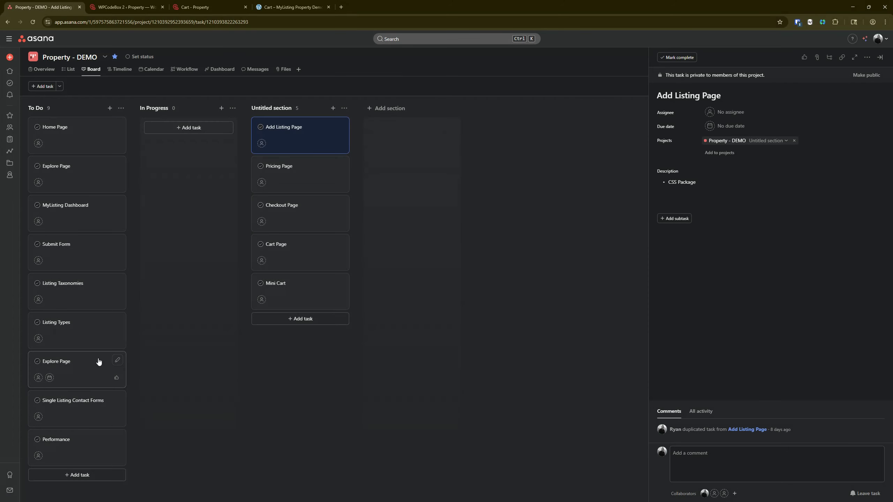
left_click(161, 240)
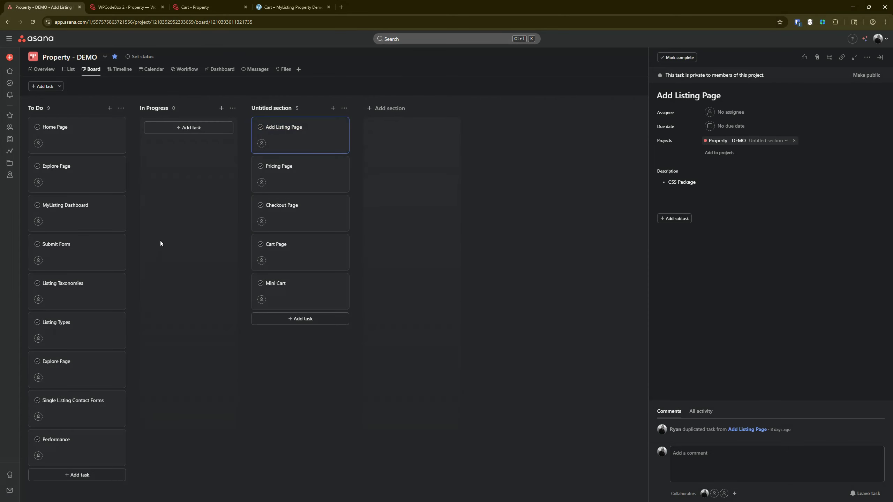